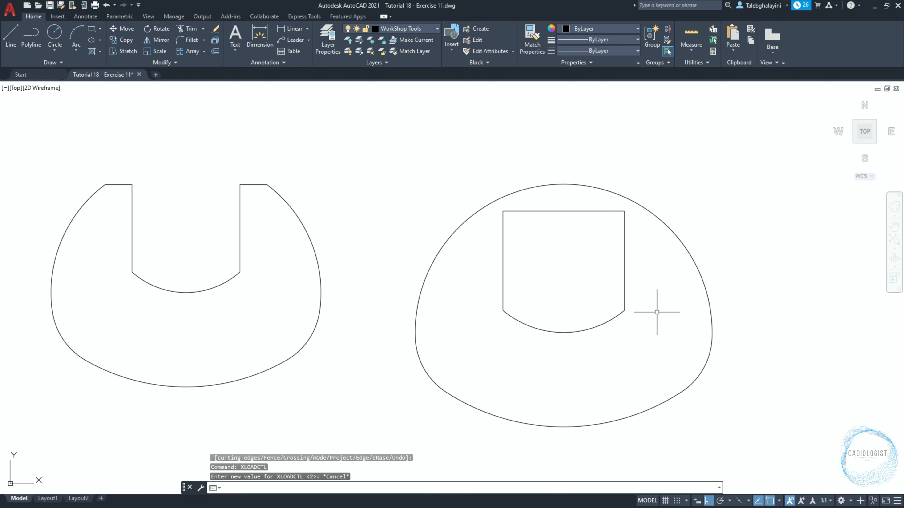
# Draw a horizontal construction line along the top edge of the right profile's inner slot and start the Trim command
pyautogui.write('xl')
pyautogui.press('Return')
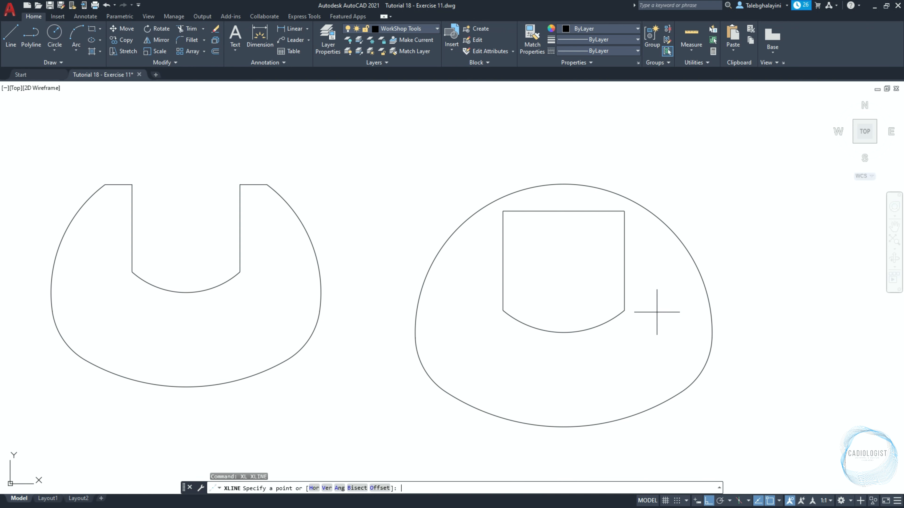
pyautogui.click(575, 210)
pyautogui.click(758, 287)
pyautogui.press('Return')
pyautogui.press('Escape')
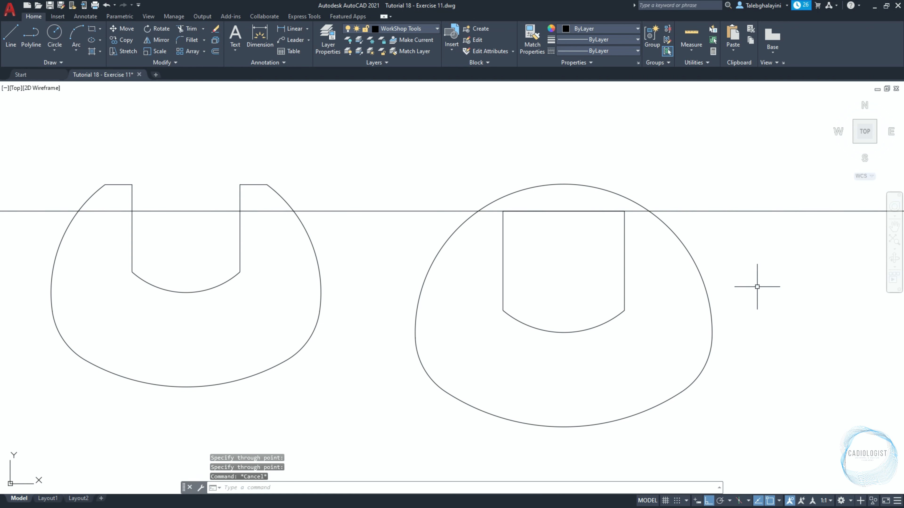
pyautogui.write('tr')
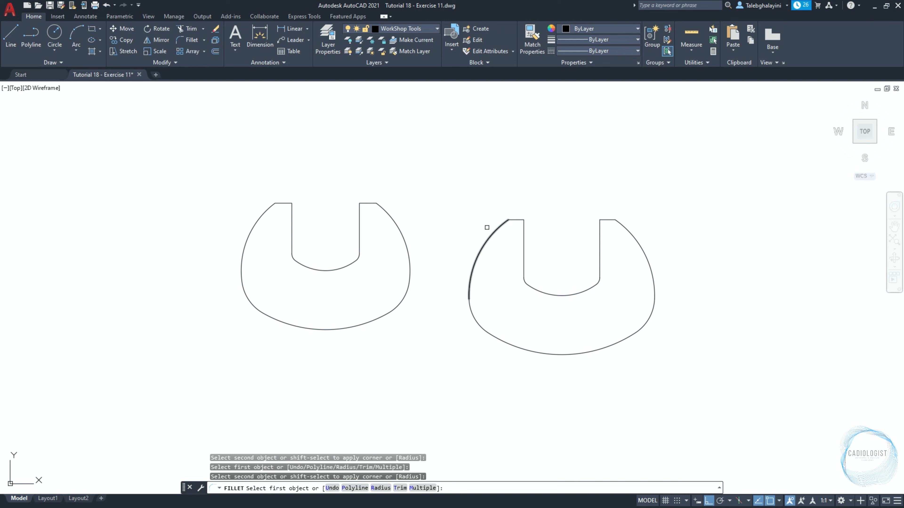
# End the fillet command and rotate the right jaw profile 180° about the midpoint of its inner arc
pyautogui.press('Escape')
pyautogui.click(460, 208)
pyautogui.click(484, 242)
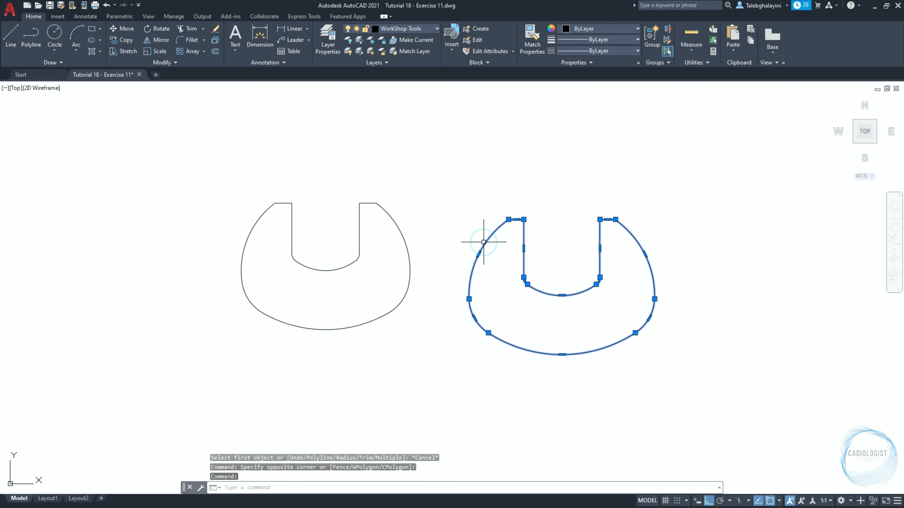
pyautogui.click(158, 29)
pyautogui.click(561, 295)
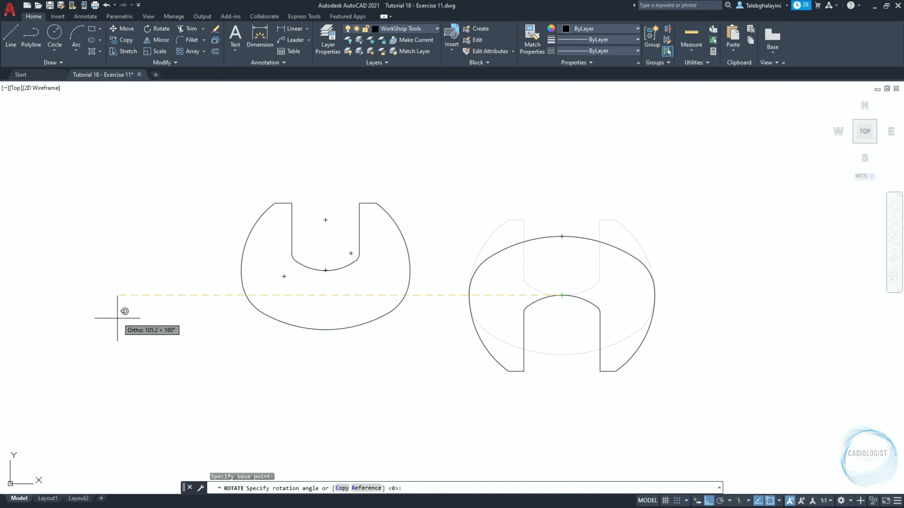
pyautogui.click(158, 295)
# Move the rotated jaw by its inner arc midpoint to a point 140 directly below the other jaw's inner arc midpoint
pyautogui.click(605, 298)
pyautogui.click(579, 335)
pyautogui.write('M')
pyautogui.press('Return')
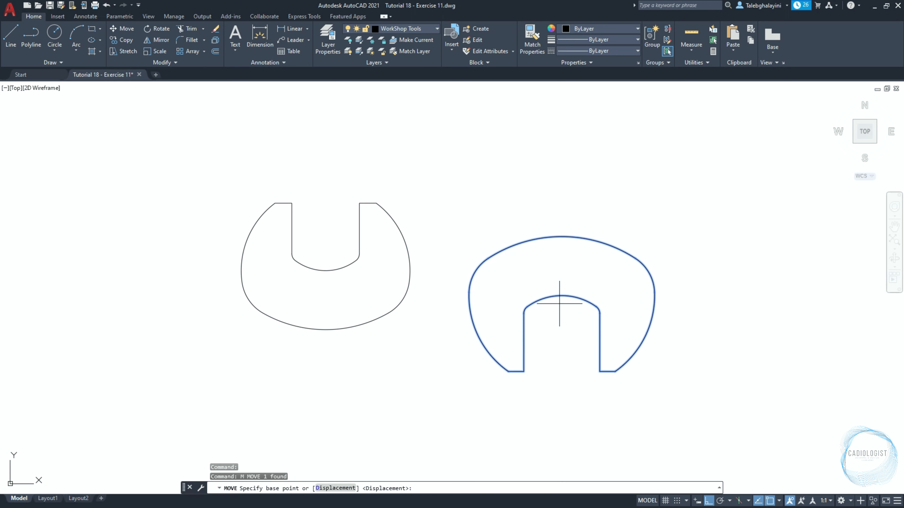
pyautogui.click(562, 295)
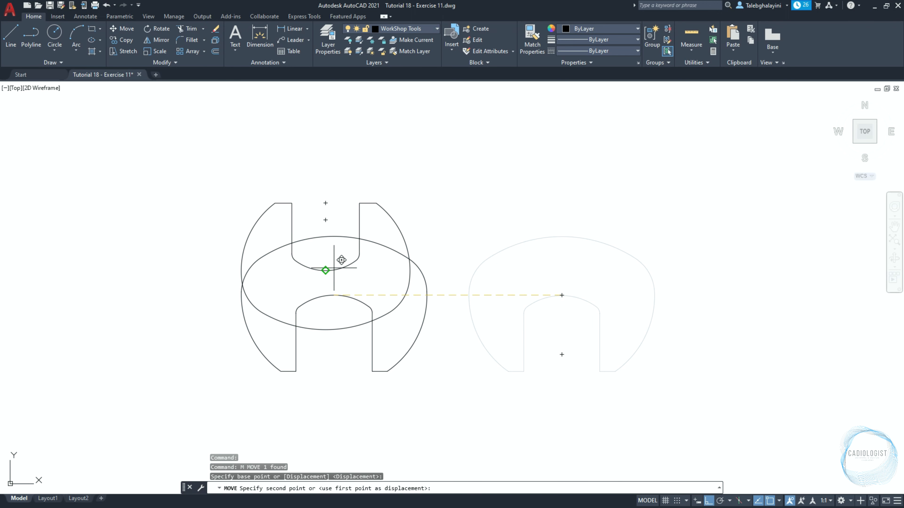
pyautogui.write('140')
pyautogui.press('Return')
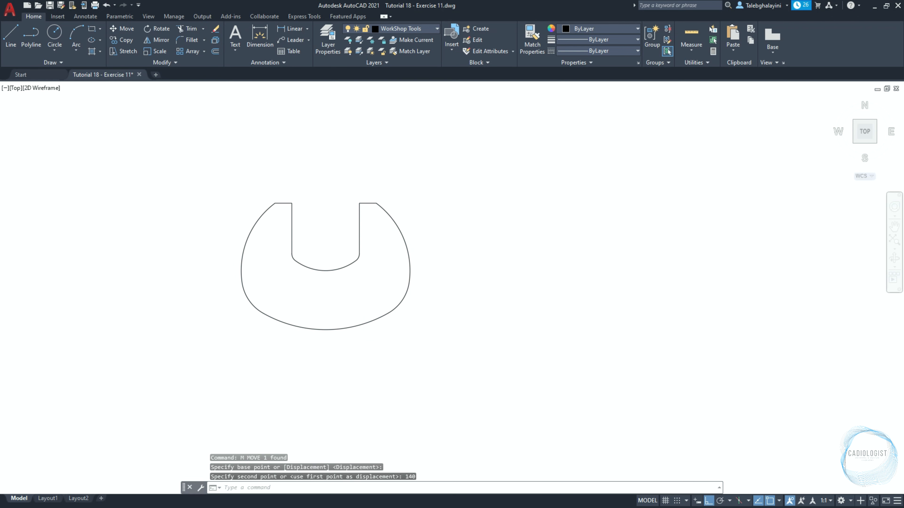
# Draw a horizontal polyline across the slot opening of the upper jaw
pyautogui.scroll(-3, 505, 345)
pyautogui.moveTo(440, 347)
pyautogui.mouseDown(button='middle')
pyautogui.moveTo(464, 171)
pyautogui.moveTo(479, 213)
pyautogui.mouseUp(button='middle')
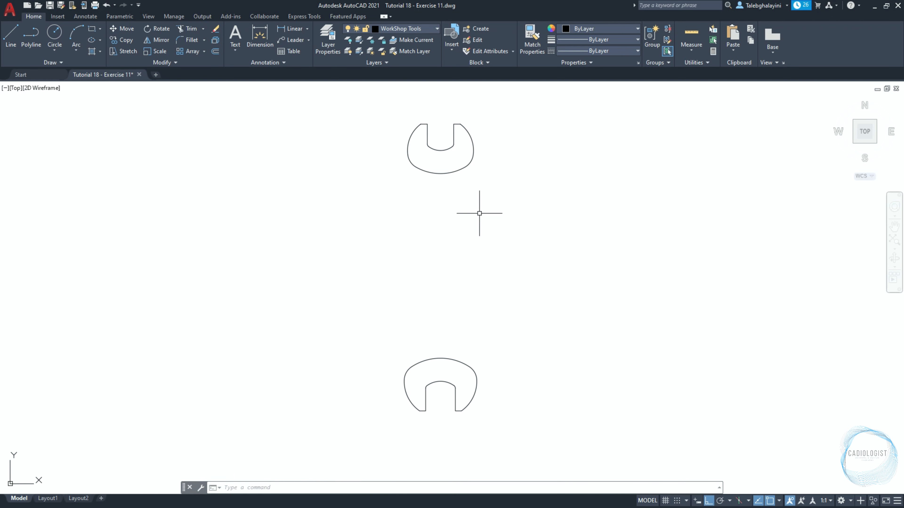
pyautogui.write('pl')
pyautogui.press('Return')
pyautogui.scroll(6, 447, 124)
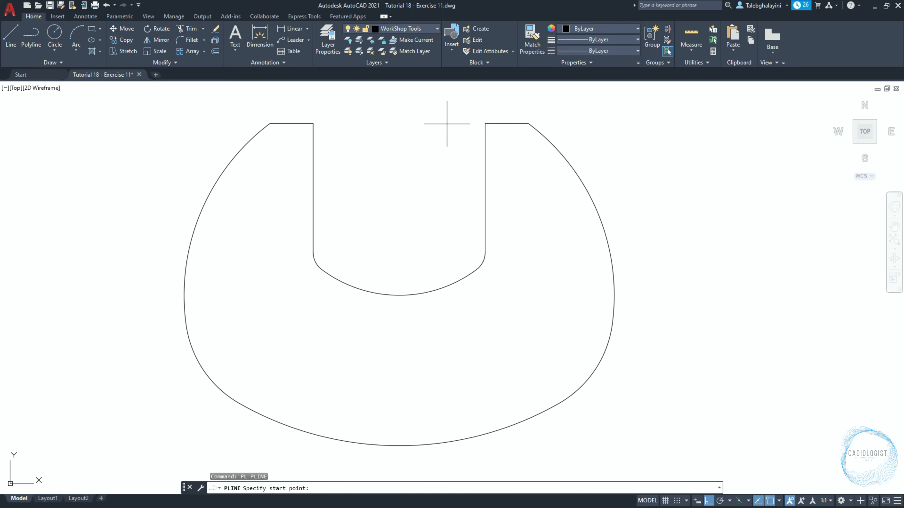
pyautogui.click(483, 124)
pyautogui.press('Escape')
# Draw a vertical polyline from the upper jaw's inner arc midpoint to 3 units beyond the middle of the slot opening
pyautogui.press('Return')
pyautogui.click(400, 295)
pyautogui.keyDown('shift'); pyautogui.rightClick(396, 128); pyautogui.keyUp('shift')
pyautogui.click(417, 144)
pyautogui.click(400, 124)
pyautogui.write('3')
pyautogui.press('Return')
pyautogui.press('Return')
pyautogui.scroll(-8, 420, 132)
# Load the CENTER linetype from acadiso.lin into the drawing
pyautogui.write('LT')
pyautogui.press('Return')
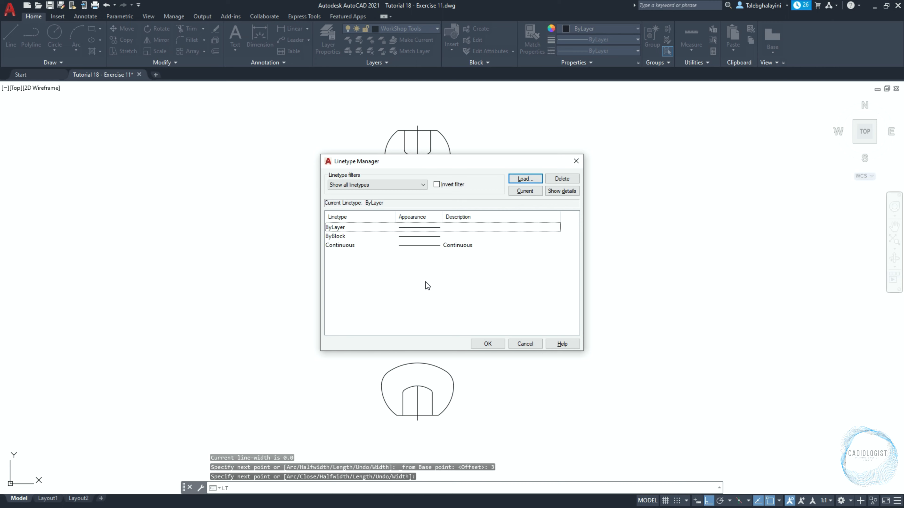
pyautogui.click(524, 179)
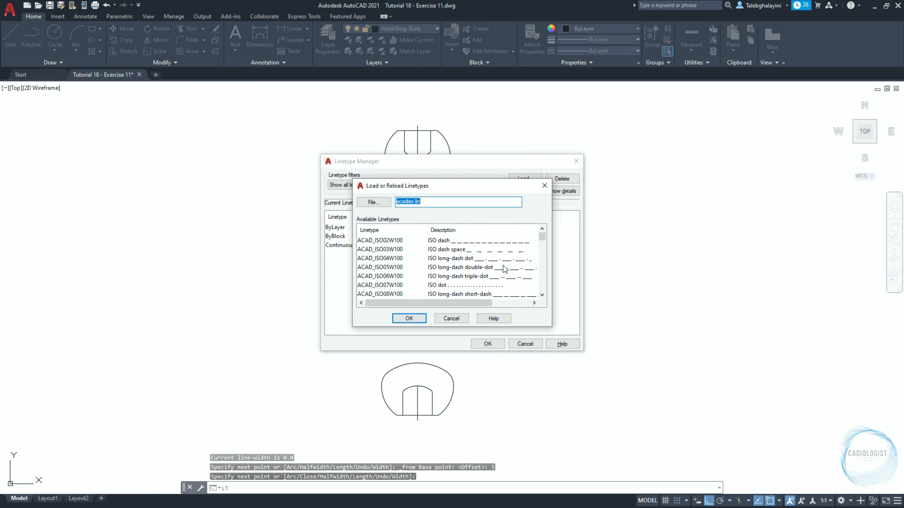
pyautogui.scroll(-4, 544, 281)
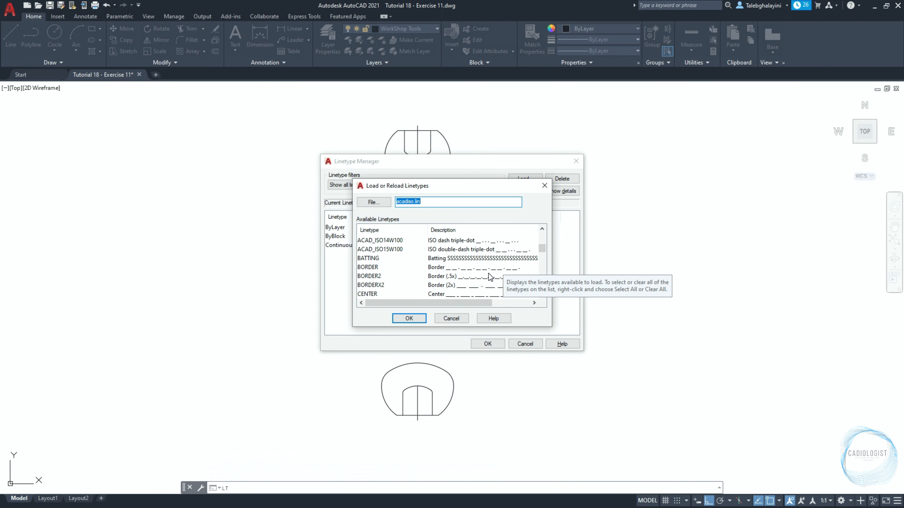
pyautogui.click(368, 294)
pyautogui.click(409, 319)
pyautogui.click(488, 344)
# Select the slot axis and opening lines of both jaws and set their object color to 8
pyautogui.hotkey('ctrl', '1')
pyautogui.click(430, 121)
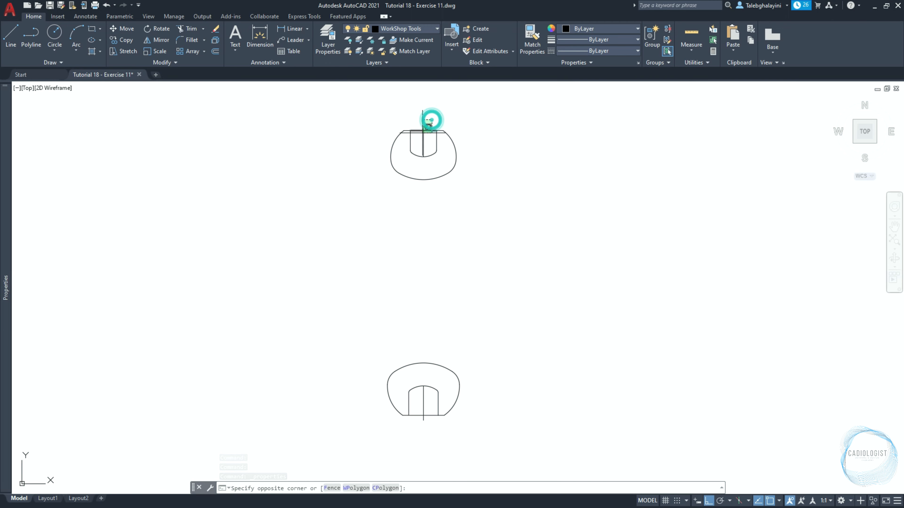
pyautogui.click(422, 134)
pyautogui.click(429, 406)
pyautogui.click(419, 426)
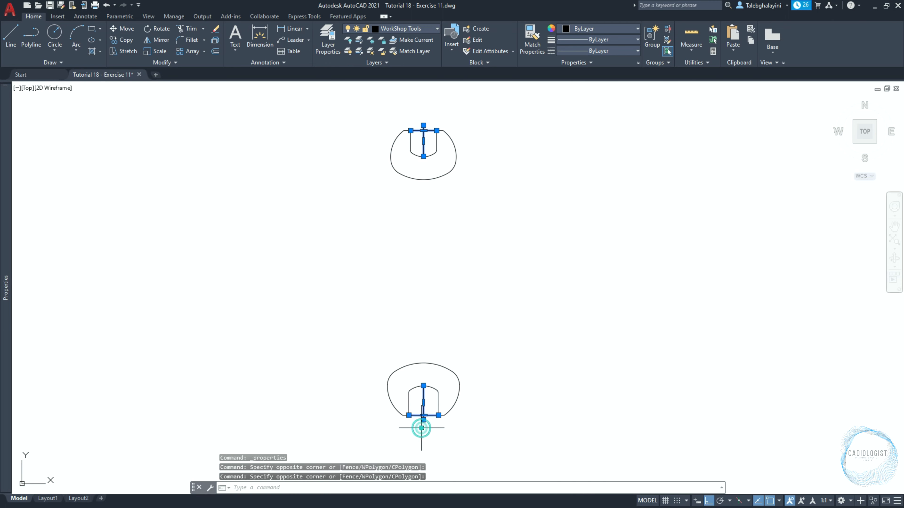
pyautogui.moveTo(7, 158)
pyautogui.click(154, 115)
pyautogui.click(193, 115)
pyautogui.click(132, 203)
# Give the four selected lines the CENTER linetype with a linetype scale of 0.1, and deselect them
pyautogui.click(154, 133)
pyautogui.click(193, 133)
pyautogui.click(155, 160)
pyautogui.click(147, 143)
pyautogui.write('0.1')
pyautogui.press('Return')
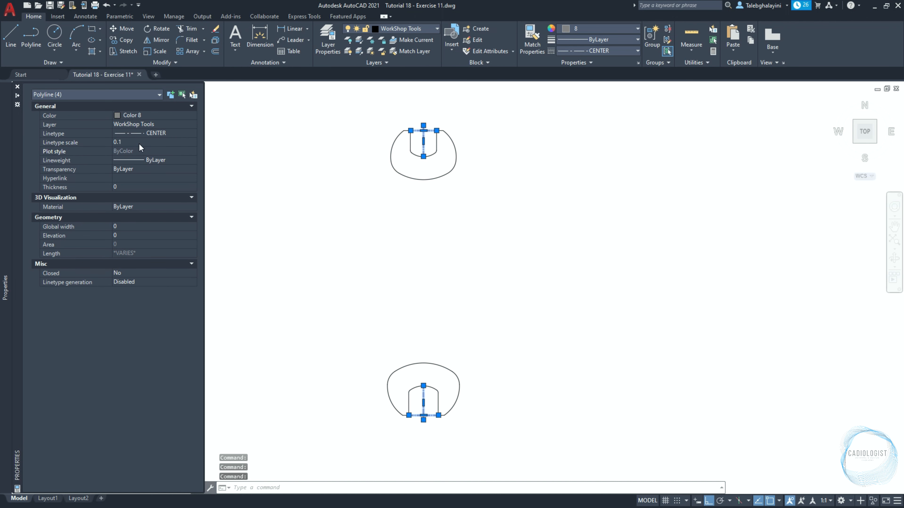
pyautogui.press('Escape')
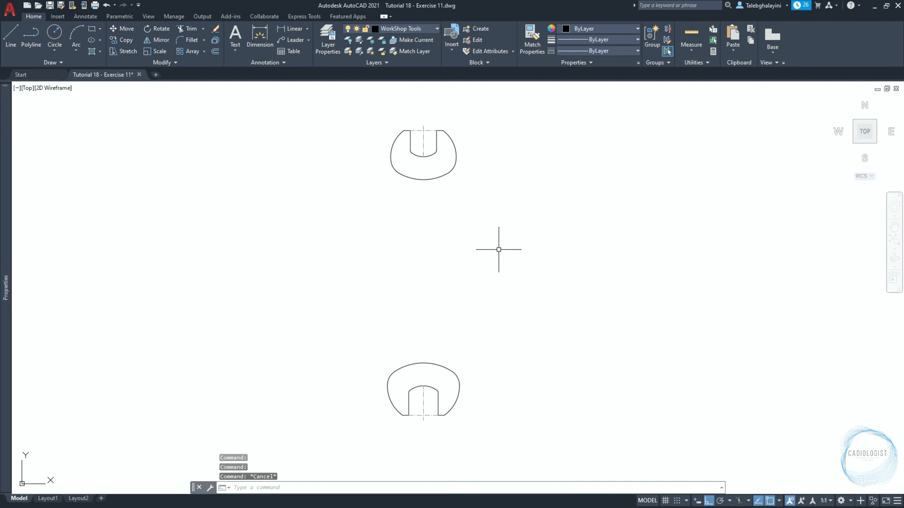
# Draw a vertical construction line through the inner arc midpoint of the upper jaw
pyautogui.write('xl')
pyautogui.press('Return')
pyautogui.write('v')
pyautogui.press('Return')
pyautogui.click(423, 157)
pyautogui.press('Return')
# Rotate the upper jaw and its centre lines 15° about the midpoint of its inner arc
pyautogui.click(359, 100)
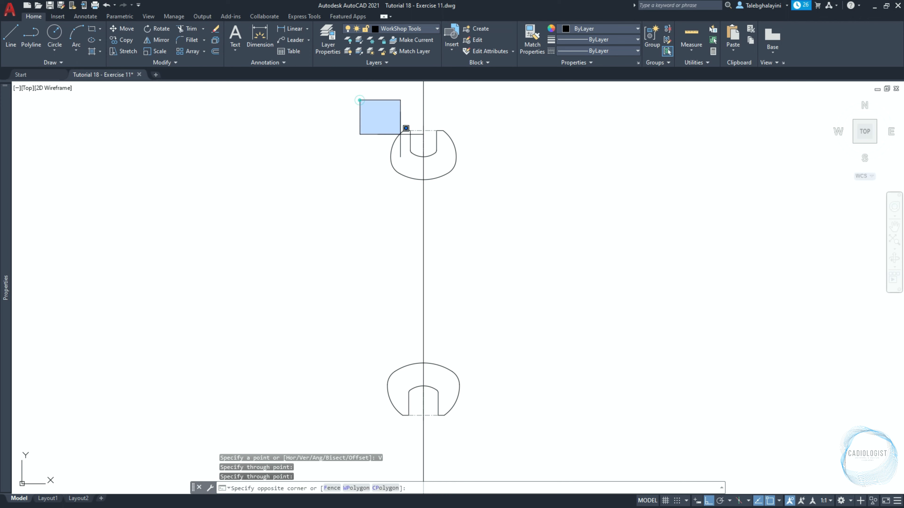
pyautogui.click(537, 242)
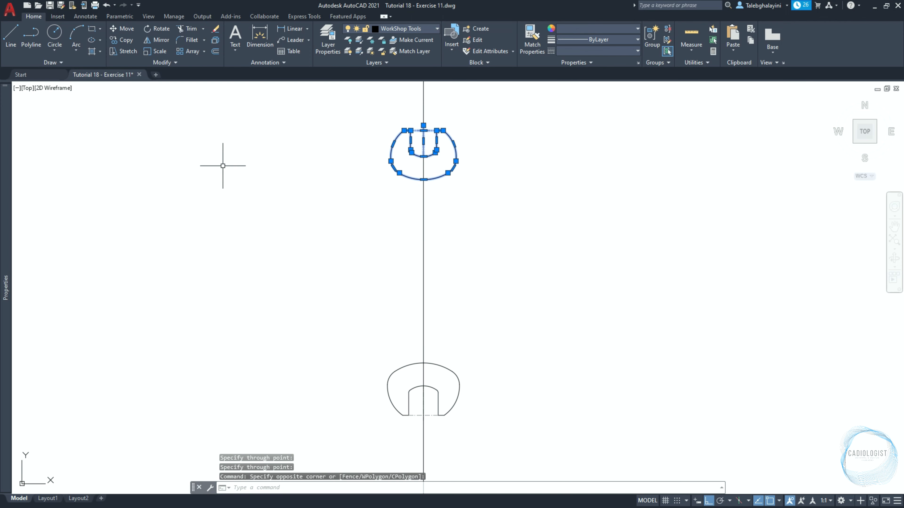
pyautogui.click(160, 28)
pyautogui.scroll(5, 362, 125)
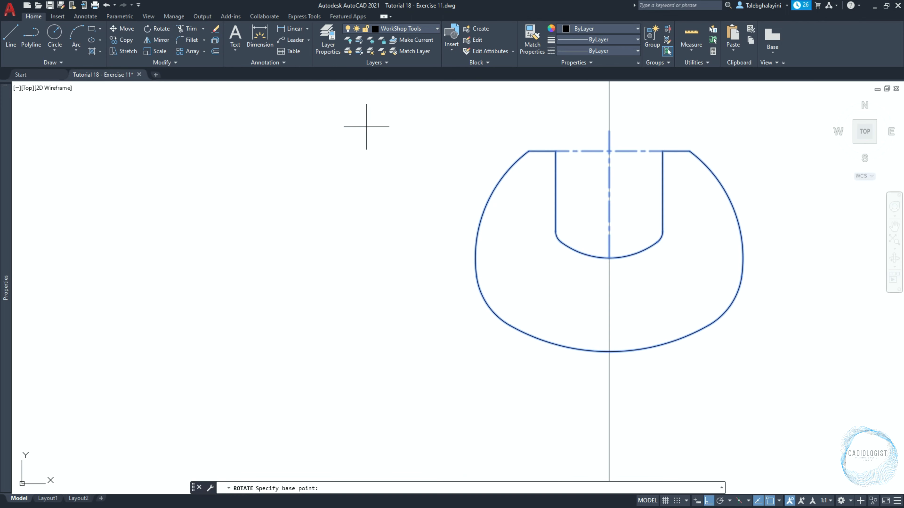
pyautogui.click(609, 259)
pyautogui.write('15')
pyautogui.press('Return')
# Rotate the lower jaw and its centre lines 15° about the midpoint of its inner arc
pyautogui.scroll(-5, 615, 309)
pyautogui.moveTo(616, 309); pyautogui.dragTo(558, 206, button='middle')
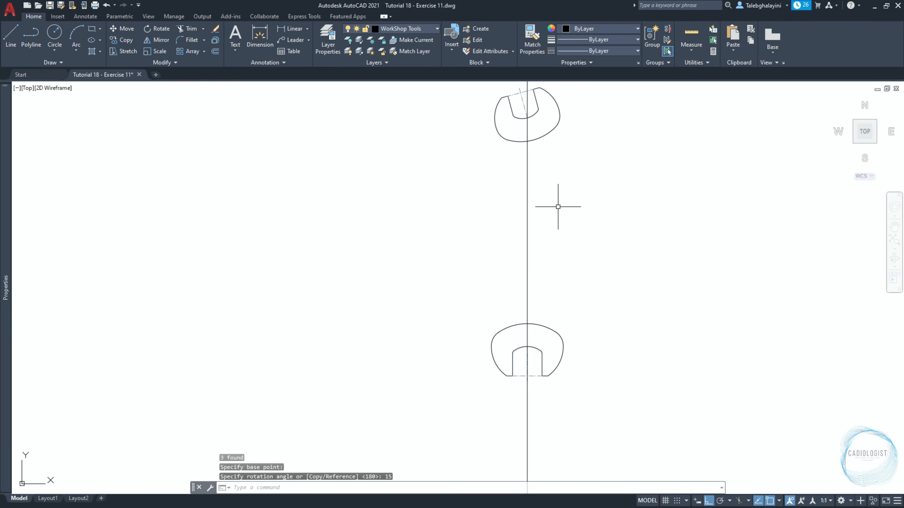
pyautogui.click(472, 295)
pyautogui.click(637, 426)
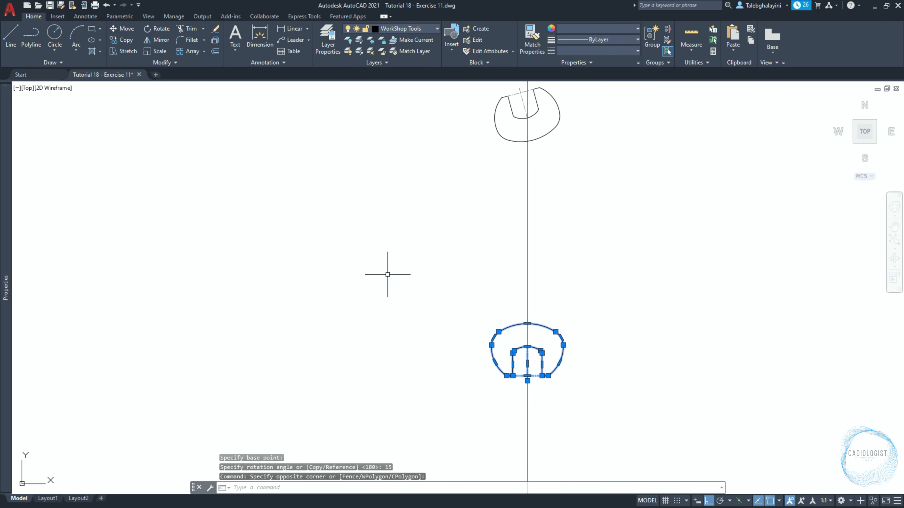
pyautogui.click(157, 29)
pyautogui.scroll(5, 517, 350)
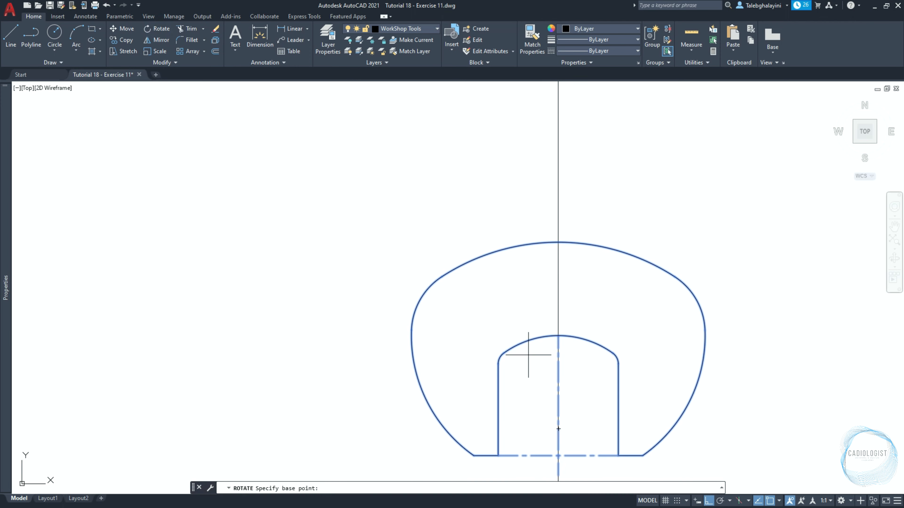
pyautogui.click(558, 335)
pyautogui.write('15')
pyautogui.press('Return')
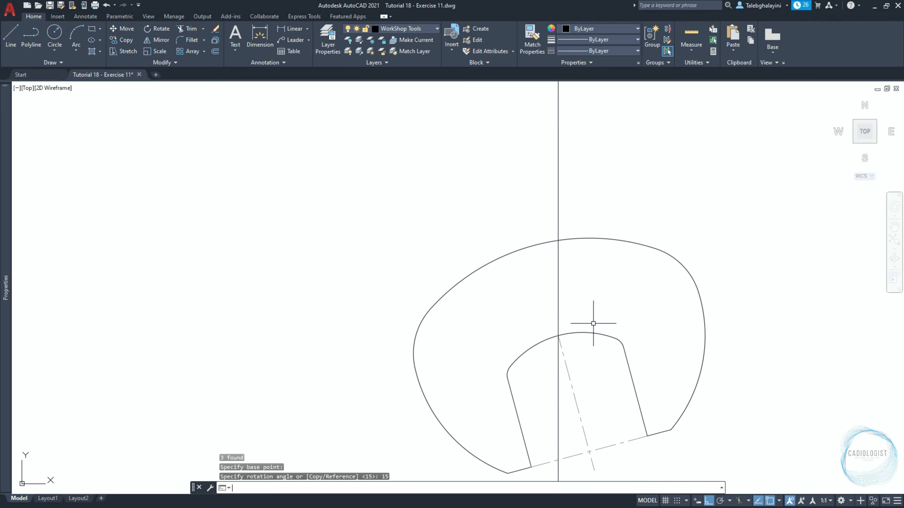
# Offset the vertical construction line to both sides to form the handle edges
pyautogui.scroll(-8, 593, 323)
pyautogui.moveTo(587, 253); pyautogui.dragTo(494, 277, button='middle')
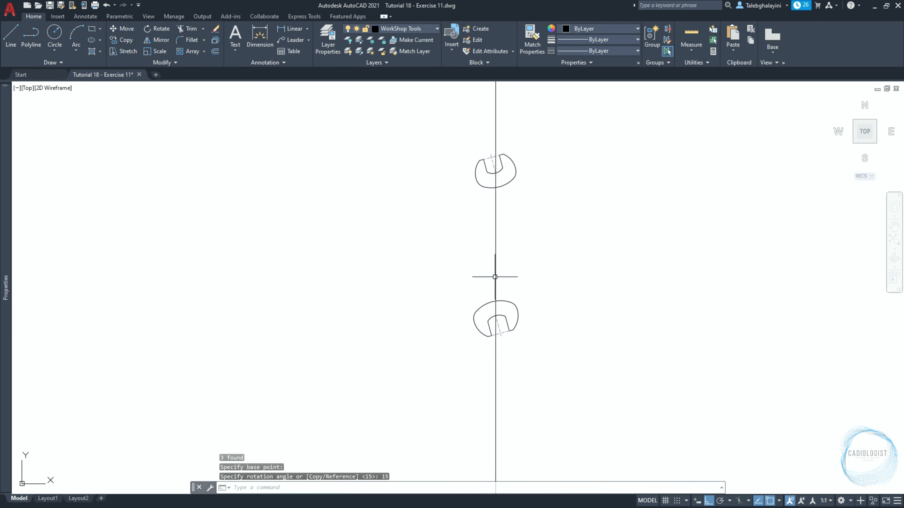
pyautogui.write('o')
pyautogui.press('Return')
# Draw a radius 12 circle tangent to the upper jaw's outer contour and the left handle line
pyautogui.scroll(6, 477, 183)
pyautogui.write('c')
pyautogui.press('Return')
pyautogui.write('ttr')
pyautogui.press('Return')
pyautogui.click(498, 202)
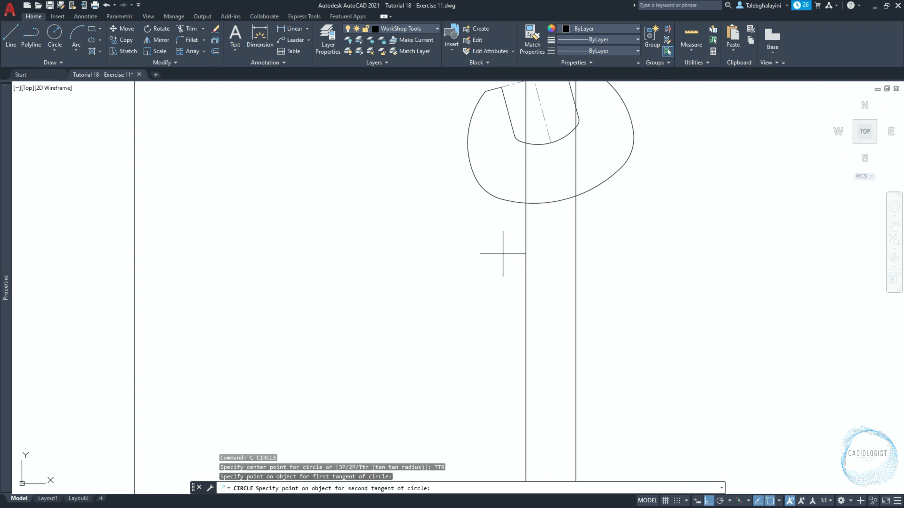
pyautogui.click(526, 242)
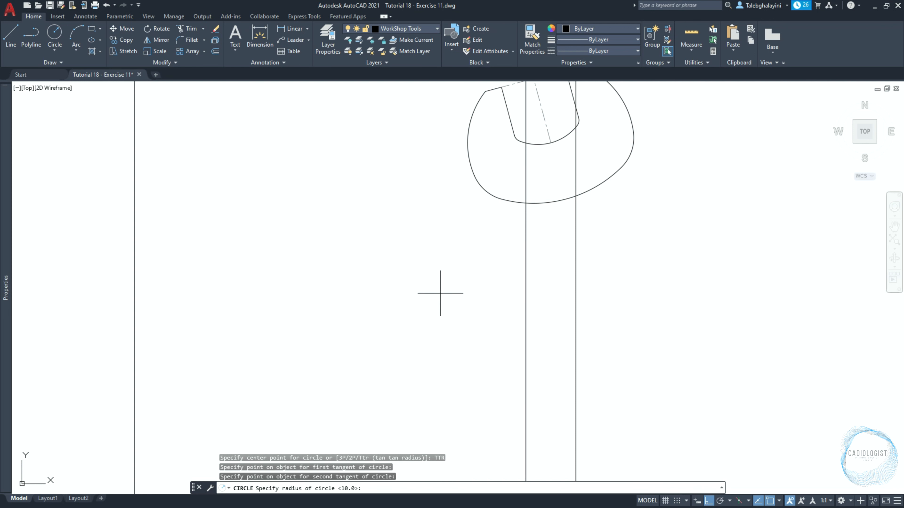
pyautogui.write('12')
pyautogui.press('Return')
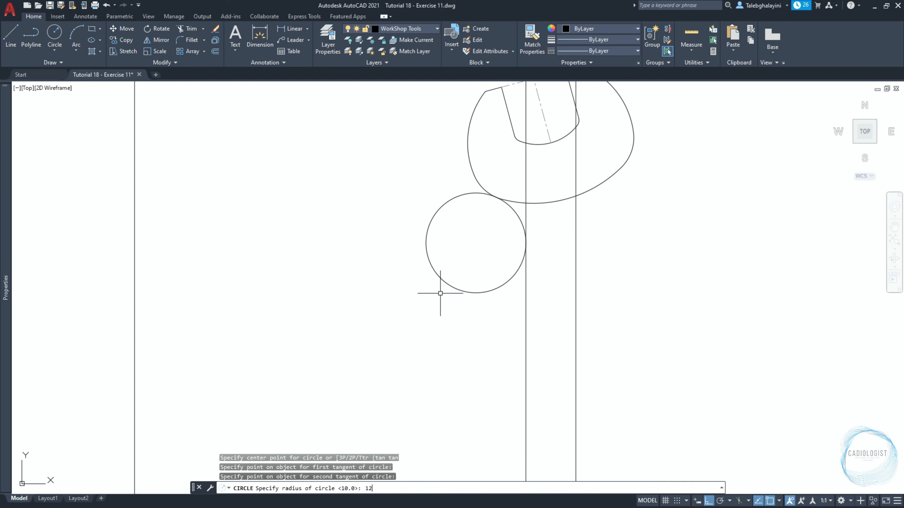
# Draw a radius 12 circle tangent to the lower jaw's outer contour and the right handle line
pyautogui.scroll(-6, 440, 294)
pyautogui.press('Return')
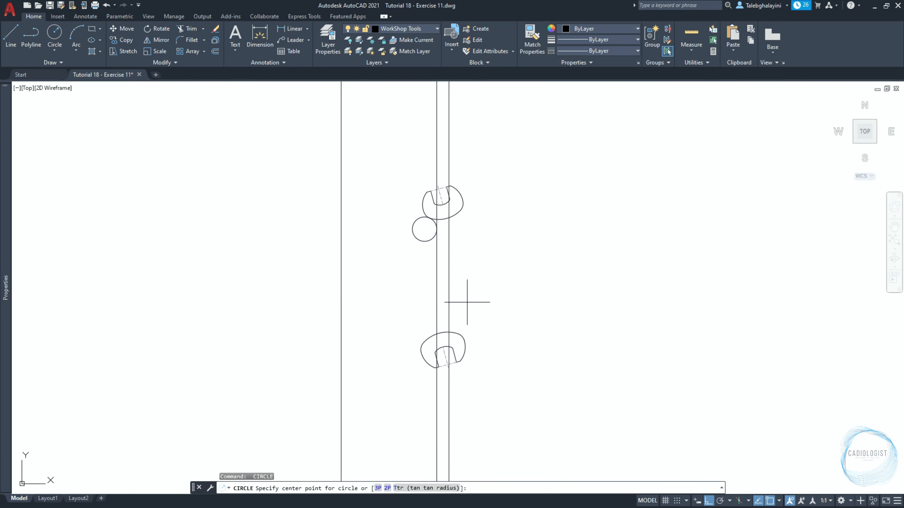
pyautogui.write('ttr')
pyautogui.press('Return')
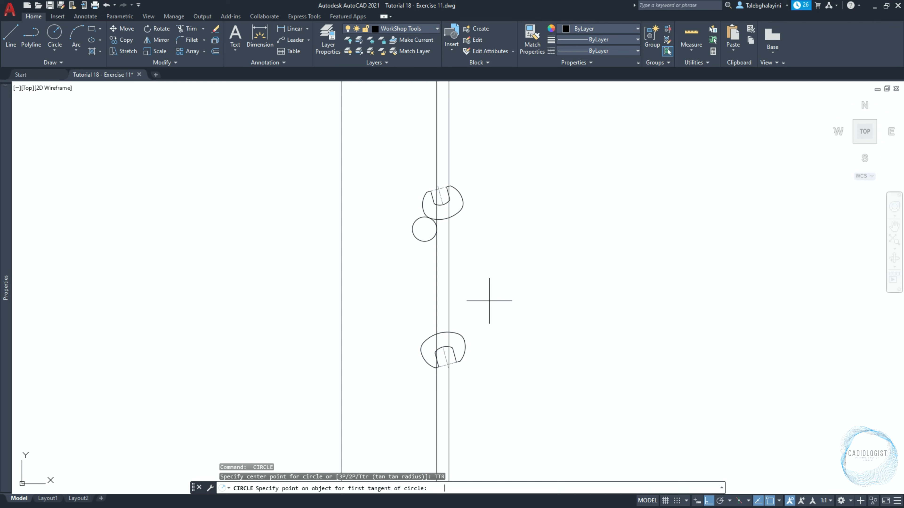
pyautogui.scroll(4, 456, 320)
pyautogui.click(463, 335)
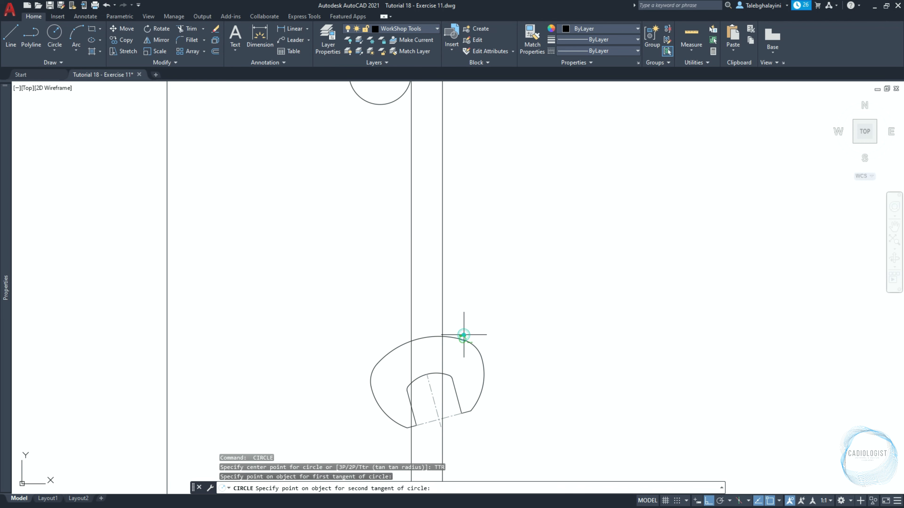
pyautogui.click(443, 306)
pyautogui.write('12')
pyautogui.press('Return')
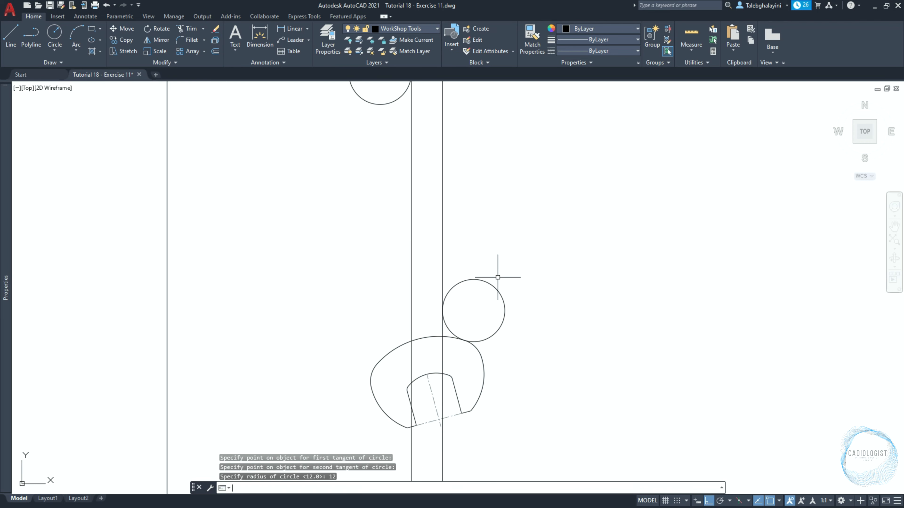
# Draw a radius 30 circle tangent to the lower jaw's outer contour and the left handle line
pyautogui.press('Return')
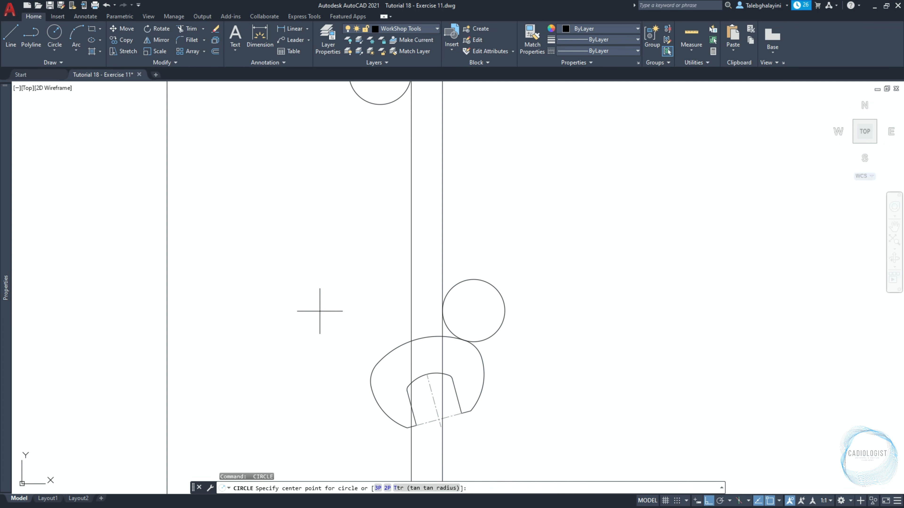
pyautogui.press('Return')
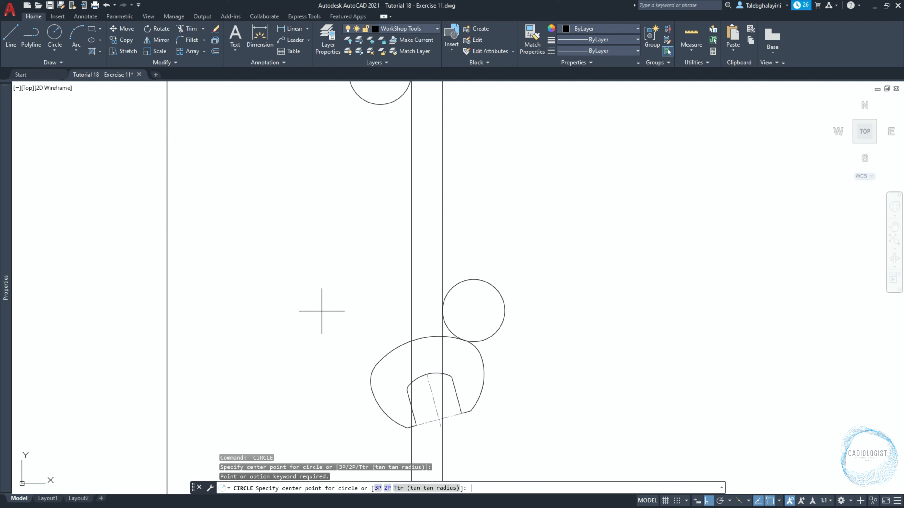
pyautogui.write('TTR')
pyautogui.press('Return')
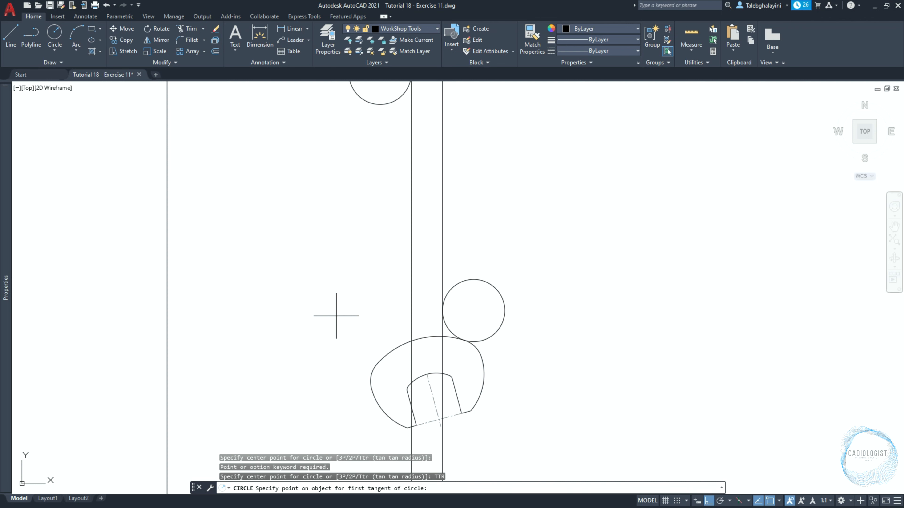
pyautogui.click(385, 350)
pyautogui.click(408, 303)
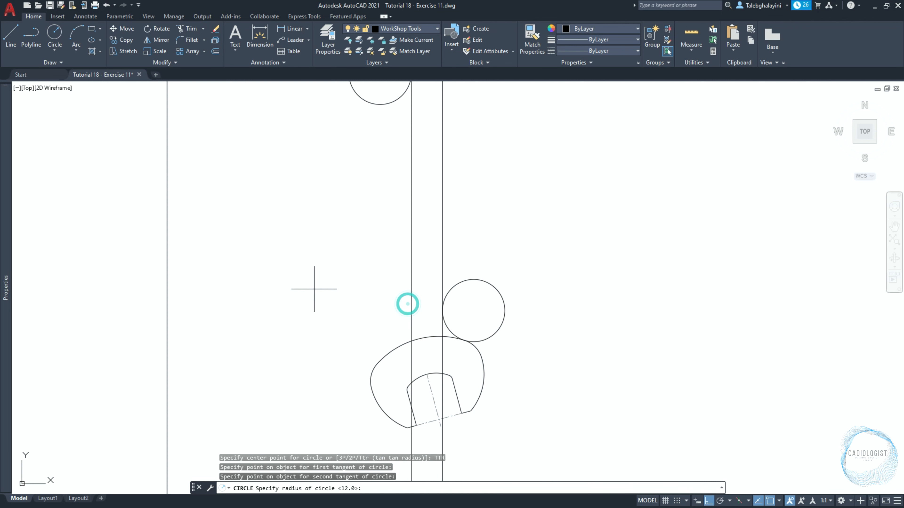
pyautogui.write('30')
pyautogui.press('Return')
pyautogui.press('Escape')
# Create a polyline boundary from the handle region enclosed by the jaws, handle lines and tangent circles
pyautogui.scroll(2, 434, 329)
pyautogui.click(101, 51)
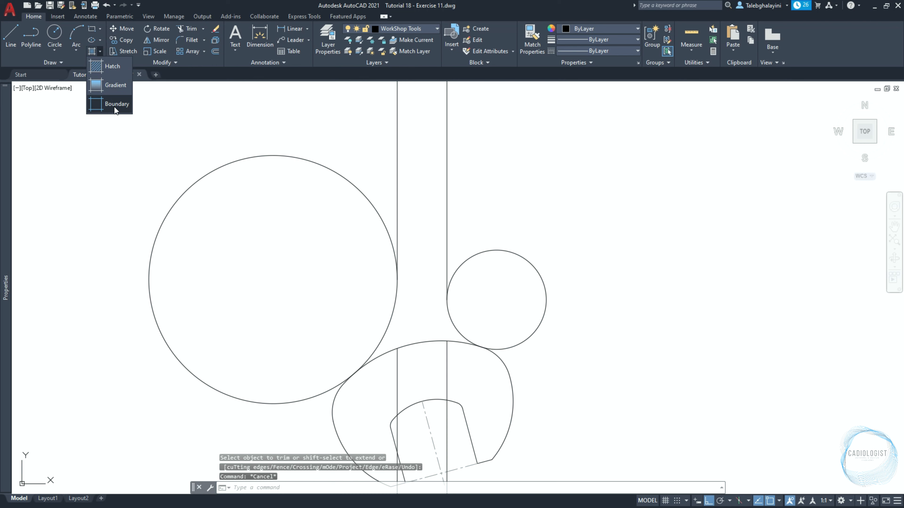
pyautogui.click(115, 105)
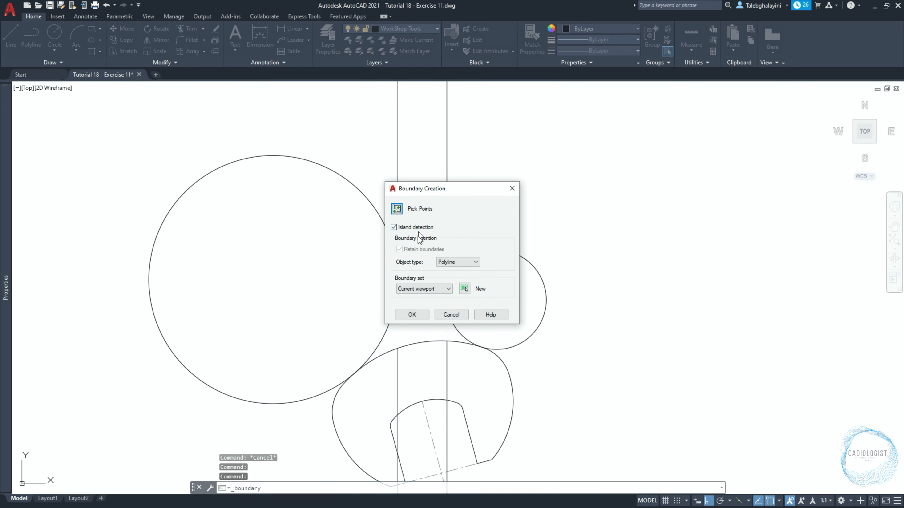
pyautogui.click(397, 208)
pyautogui.scroll(-3, 404, 217)
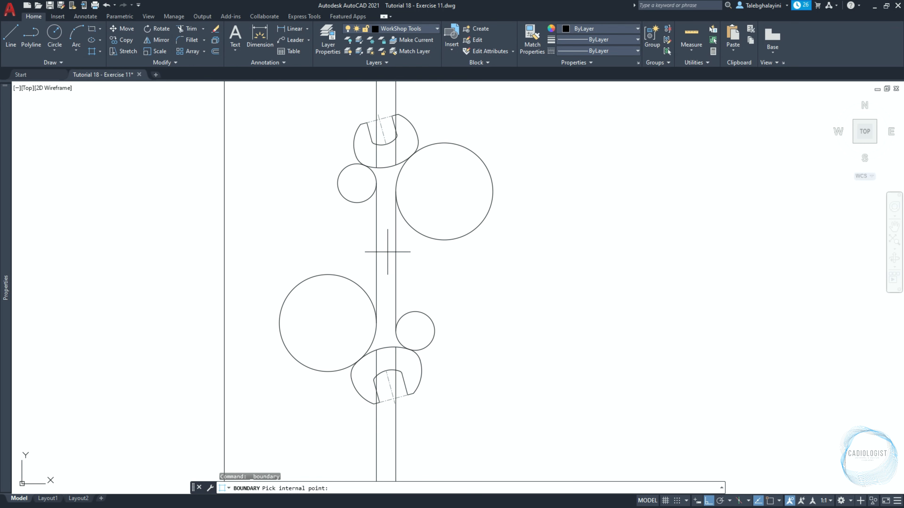
pyautogui.click(388, 252)
pyautogui.press('Return')
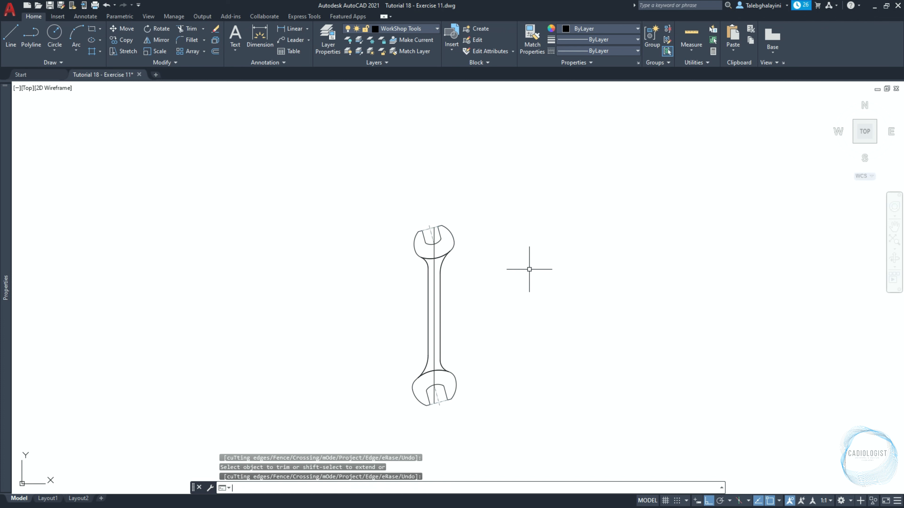
# Match the handle's vertical centre line to the properties of the upper jaw's dash-dot centre line
pyautogui.press('Escape')
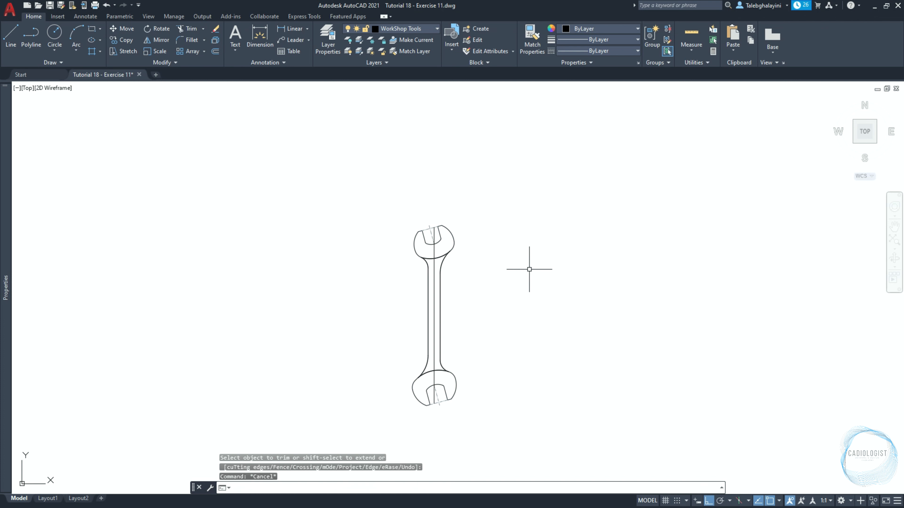
pyautogui.write('MA')
pyautogui.press('Return')
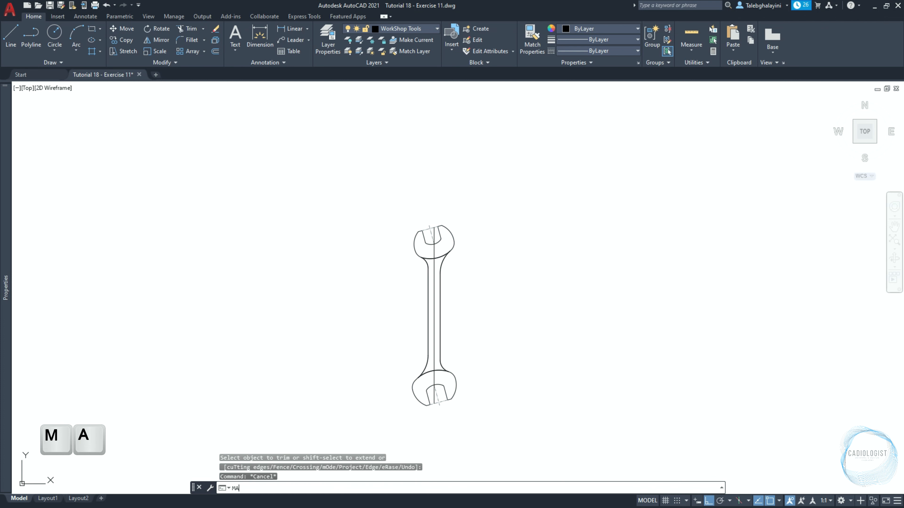
pyautogui.scroll(5, 460, 239)
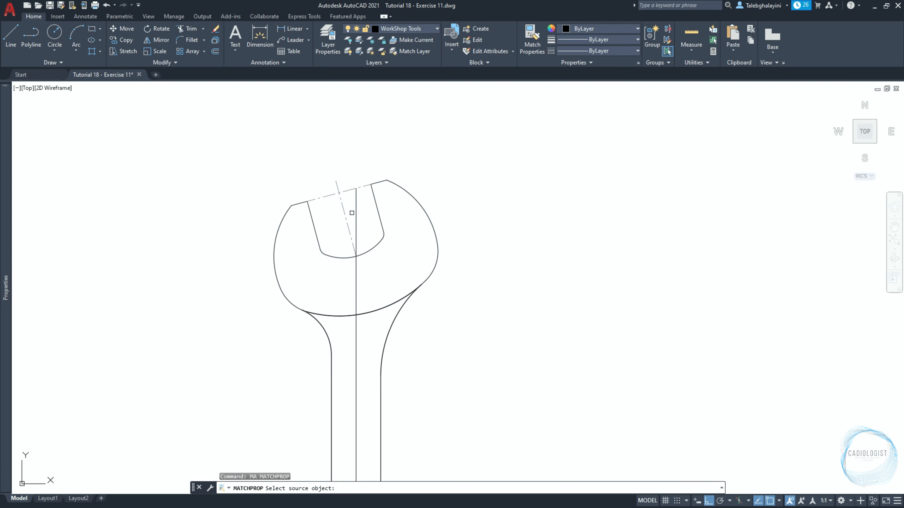
pyautogui.click(344, 213)
pyautogui.scroll(2, 368, 224)
pyautogui.click(350, 206)
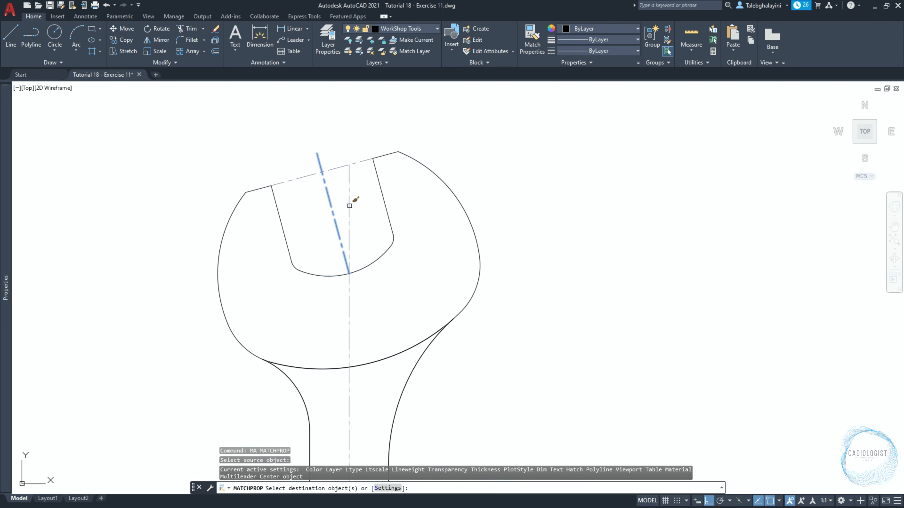
pyautogui.press('Return')
pyautogui.scroll(-6, 498, 208)
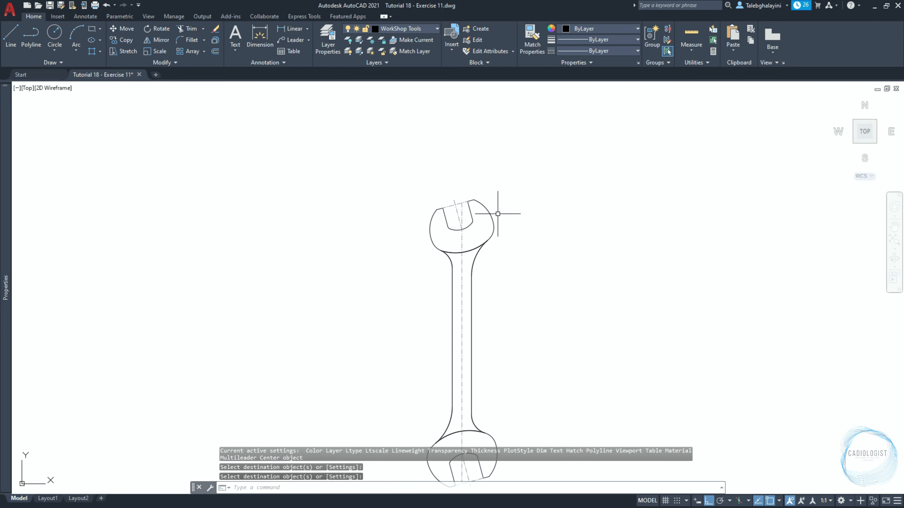
# Set up a GR_CYLIN gradient fill with colours White and 9 and a transparency of 50
pyautogui.scroll(2, 468, 228)
pyautogui.write('gd')
pyautogui.press('Return')
pyautogui.click(158, 40)
pyautogui.click(280, 41)
pyautogui.click(296, 110)
pyautogui.click(279, 55)
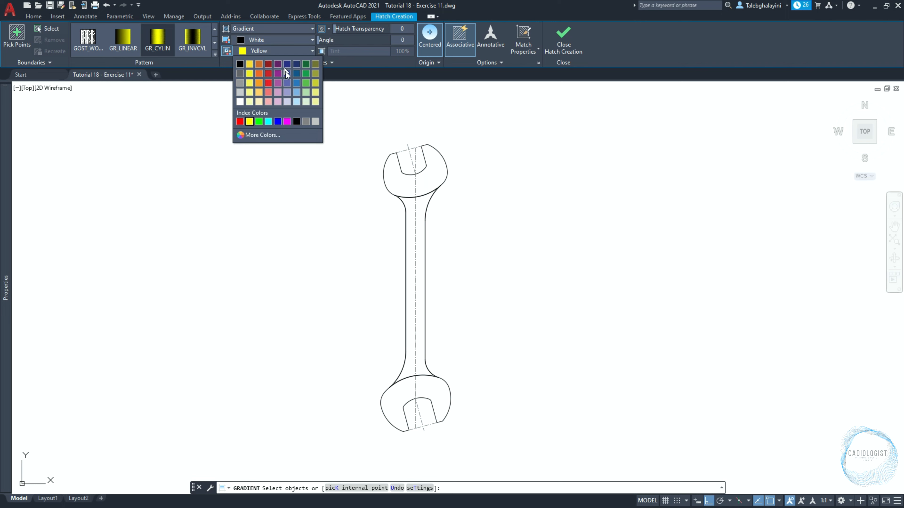
pyautogui.click(315, 122)
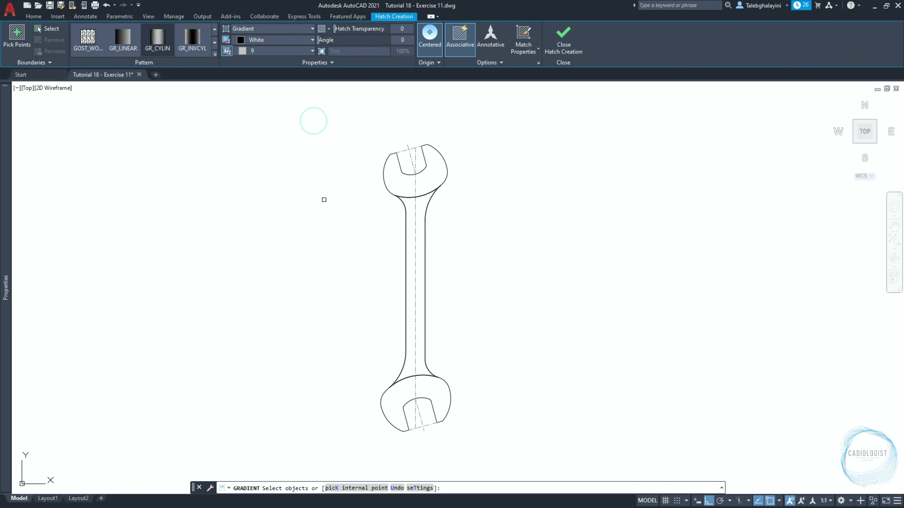
pyautogui.click(401, 30)
pyautogui.write('50')
pyautogui.press('Return')
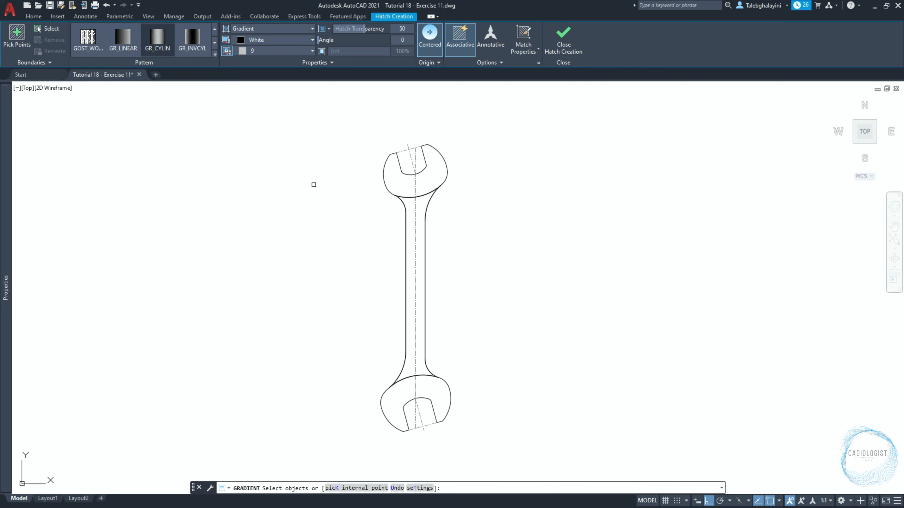
# Apply the gradient fill to the whole wrench and finish the hatch
pyautogui.click(264, 487)
pyautogui.click(344, 444)
pyautogui.click(563, 111)
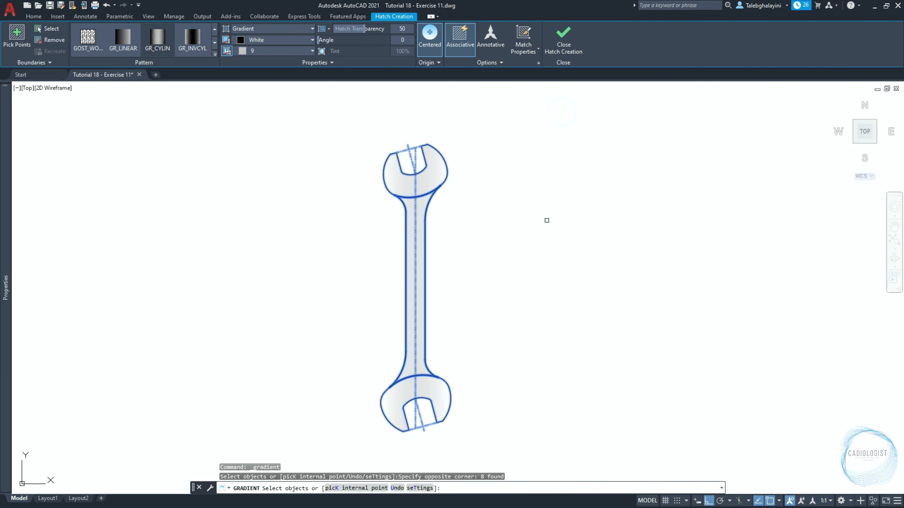
pyautogui.click(563, 34)
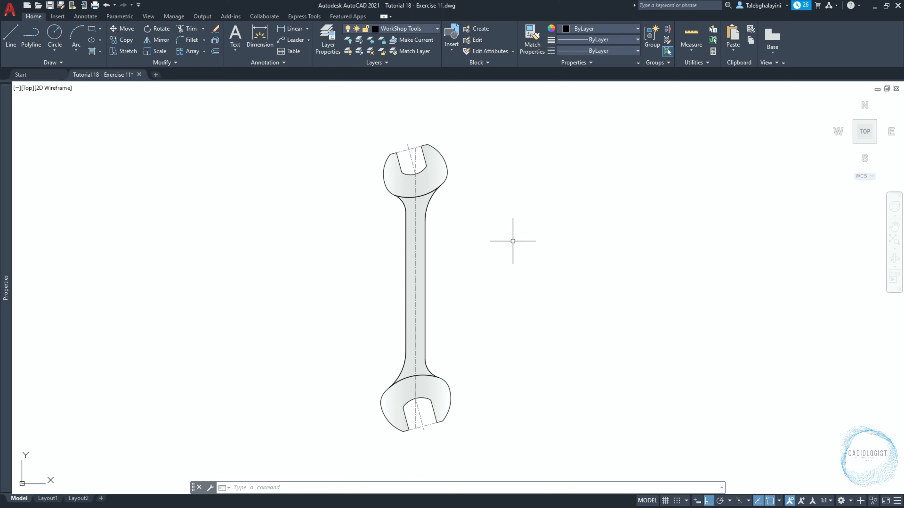
# Turn on dynamic input and draw an upright rectangle 100 high beside the wrench
pyautogui.press('F12')
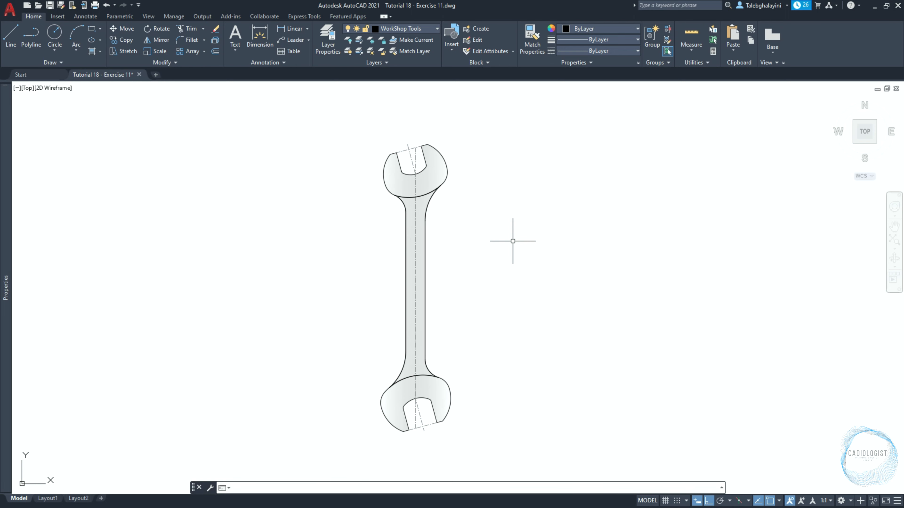
pyautogui.write('RE')
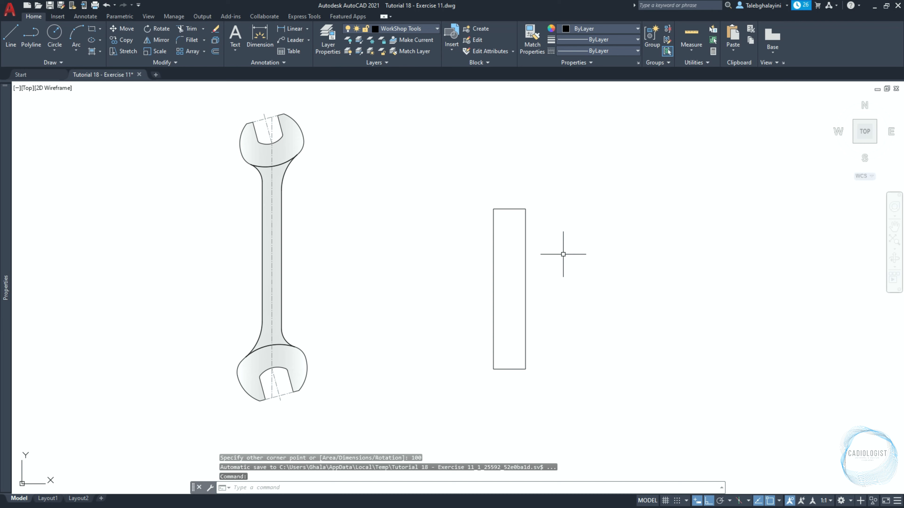
# Draw a horizontal construction line through the midpoint of the rectangle's top edge
pyautogui.write('XL')
pyautogui.press('Return')
pyautogui.write('H')
pyautogui.press('Return')
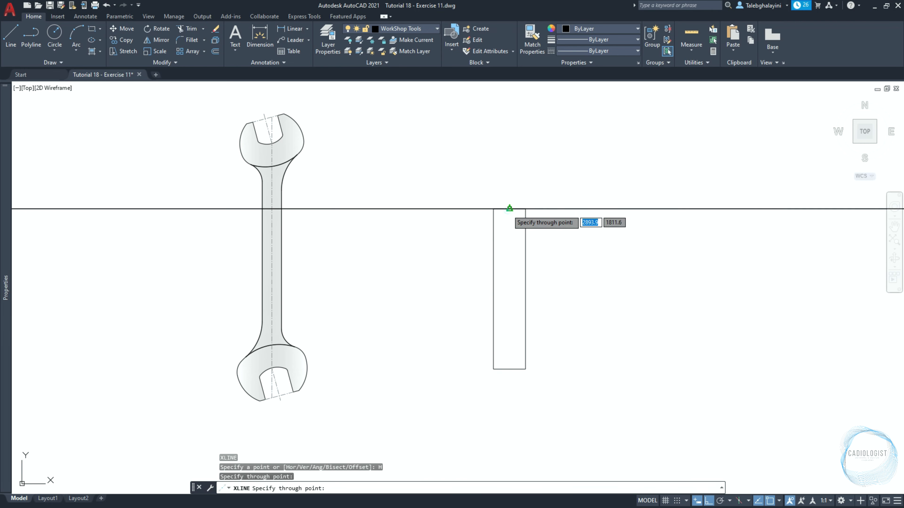
pyautogui.click(510, 209)
pyautogui.press('Escape')
# Move the horizontal construction line down by 5
pyautogui.click(562, 208)
pyautogui.write('m')
pyautogui.press('Return')
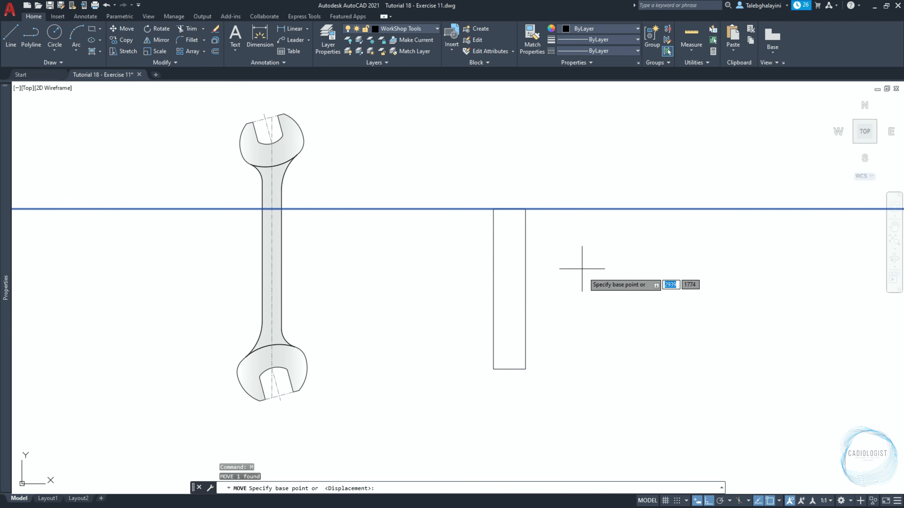
pyautogui.click(585, 280)
pyautogui.write('5')
pyautogui.press('Return')
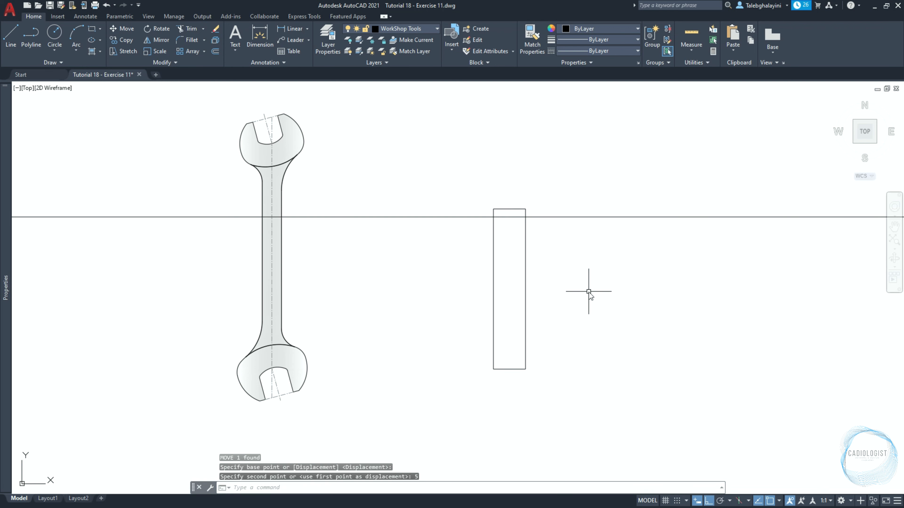
# Offset the horizontal construction line downward by 15
pyautogui.write('o')
pyautogui.press('Return')
pyautogui.write('15')
pyautogui.press('Return')
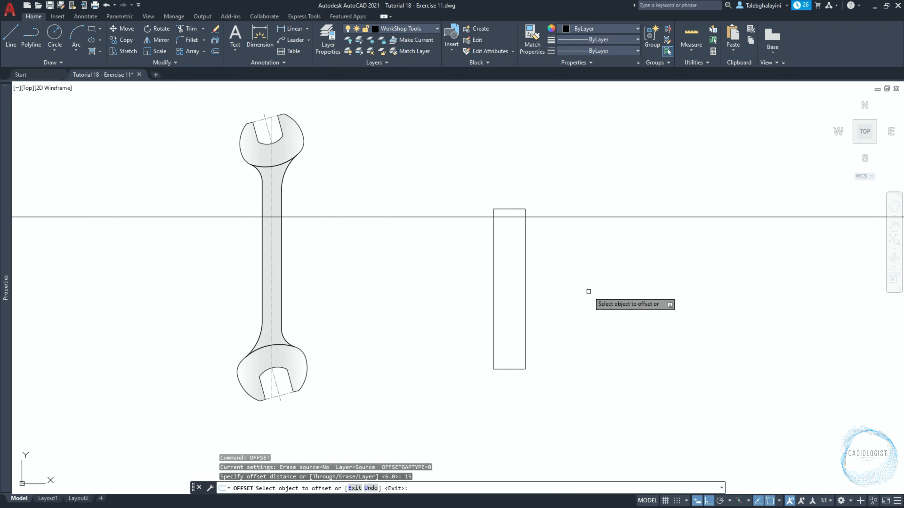
pyautogui.click(561, 217)
pyautogui.click(575, 288)
pyautogui.press('Return')
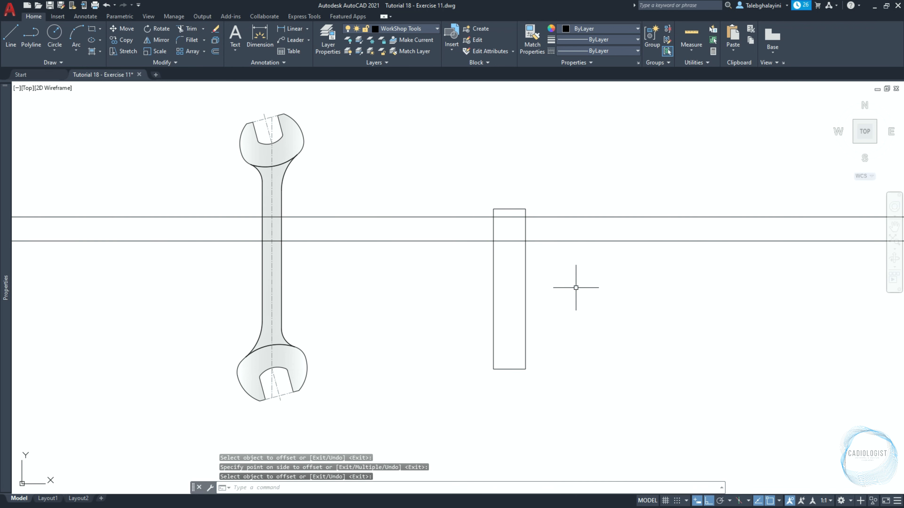
# Draw a two-point circle between the two construction lines where they cross the rectangle's right edge
pyautogui.write('c')
pyautogui.press('Return')
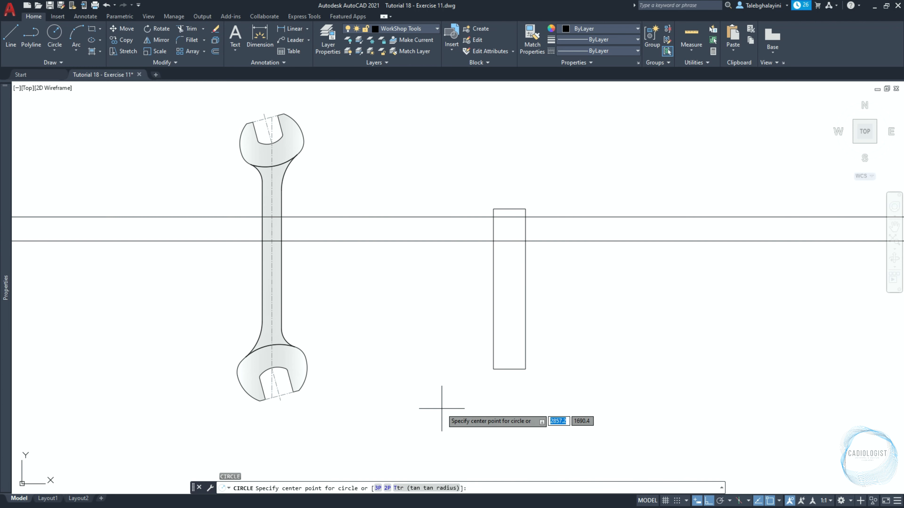
pyautogui.click(388, 488)
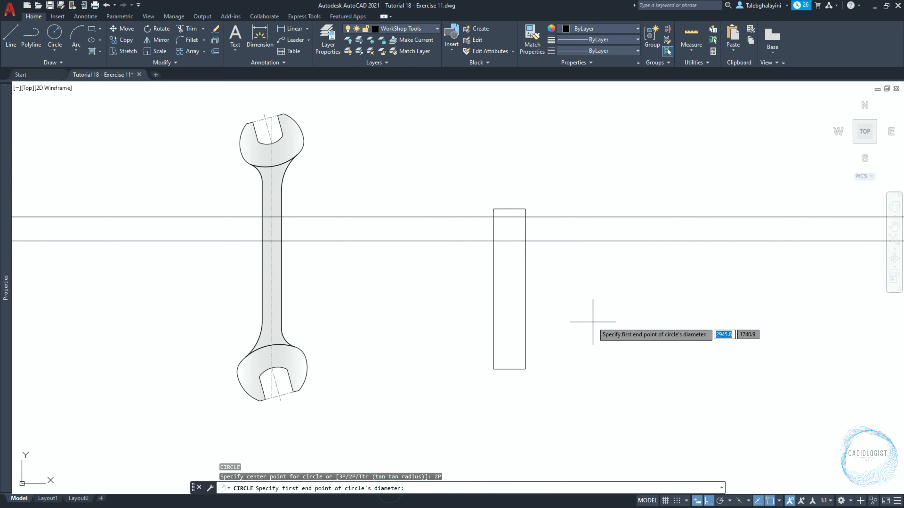
pyautogui.scroll(4, 536, 251)
pyautogui.click(509, 164)
pyautogui.click(509, 225)
# Move the circle 2.5 outward from the rectangle's right edge
pyautogui.click(541, 217)
pyautogui.write('2.5')
pyautogui.press('Return')
# Mirror the circle about the rectangle's vertical centre axis, keeping the original
pyautogui.write('mirror lin')
pyautogui.press('Return')
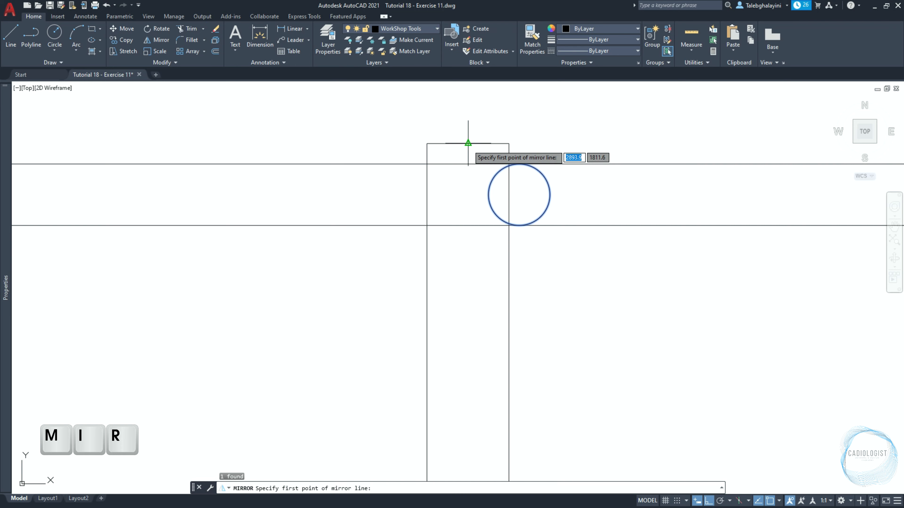
pyautogui.click(468, 144)
pyautogui.click(462, 305)
pyautogui.press('Return')
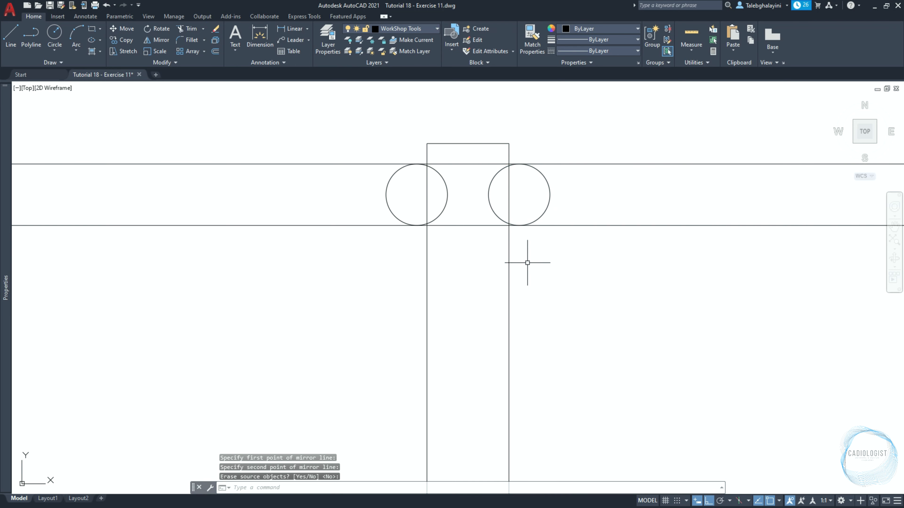
# Erase both horizontal construction lines
pyautogui.click(619, 142)
pyautogui.click(587, 265)
pyautogui.press('Delete')
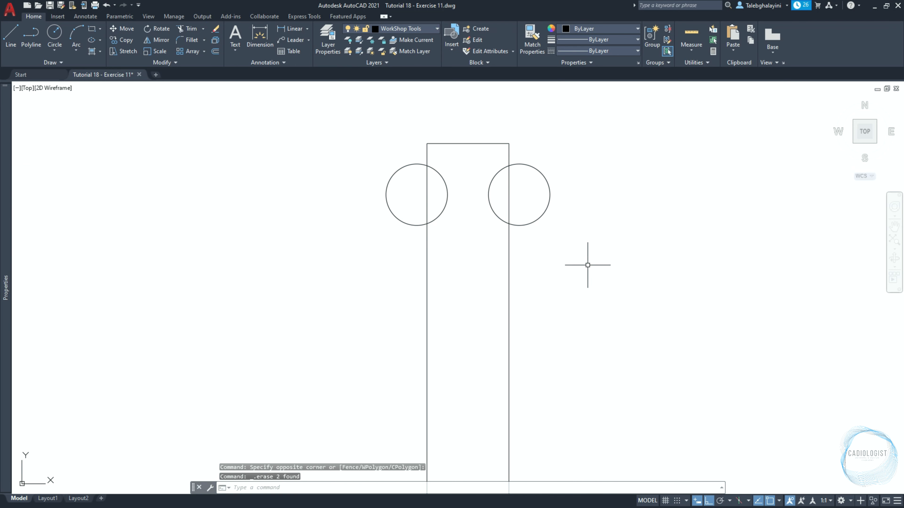
# Create a polyline boundary from the area inside the rectangle, excluding the two circles
pyautogui.write('bo')
pyautogui.press('Return')
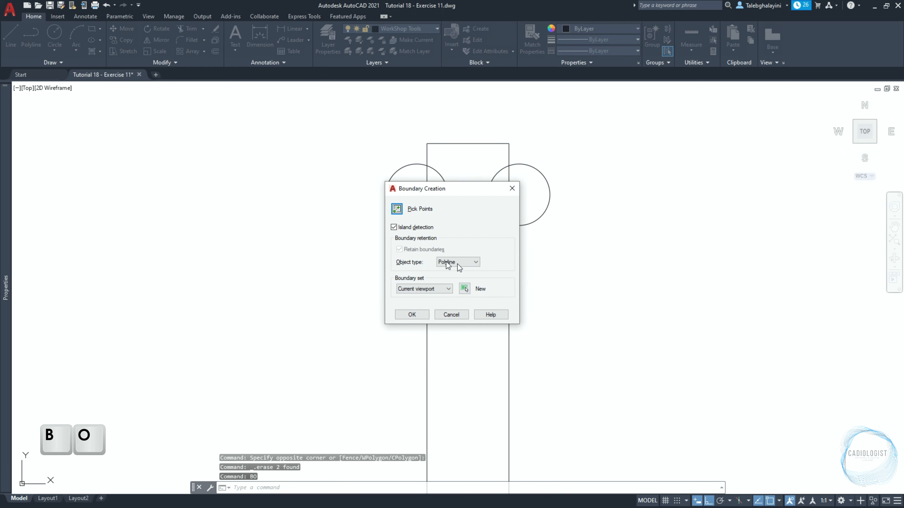
pyautogui.click(402, 214)
pyautogui.scroll(-3, 438, 199)
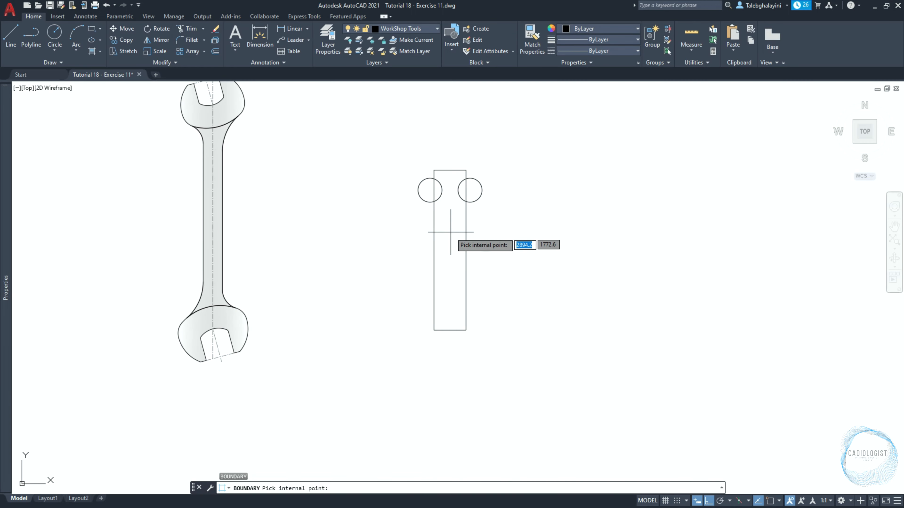
pyautogui.click(450, 236)
pyautogui.press('Return')
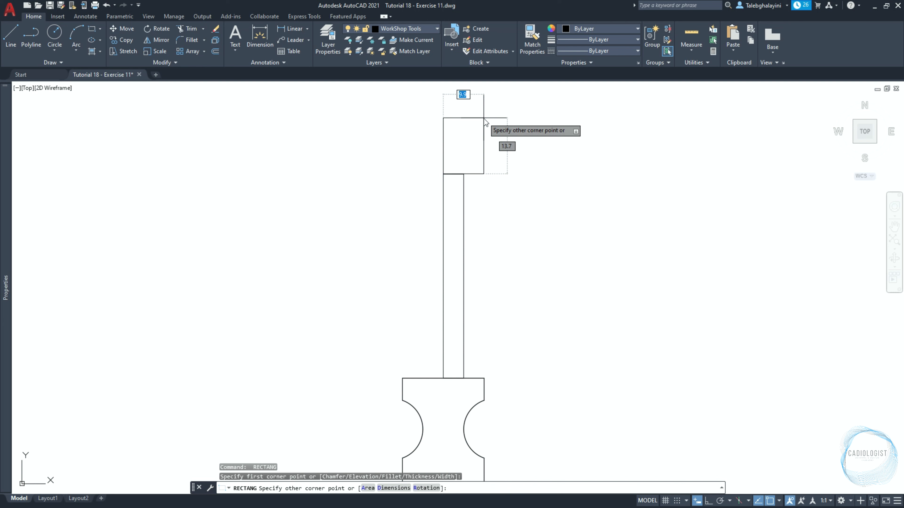
# Complete a 5 by 25 rectangle on top of the narrow shaft rectangle
pyautogui.write('5')
pyautogui.press('Tab')
pyautogui.write('25')
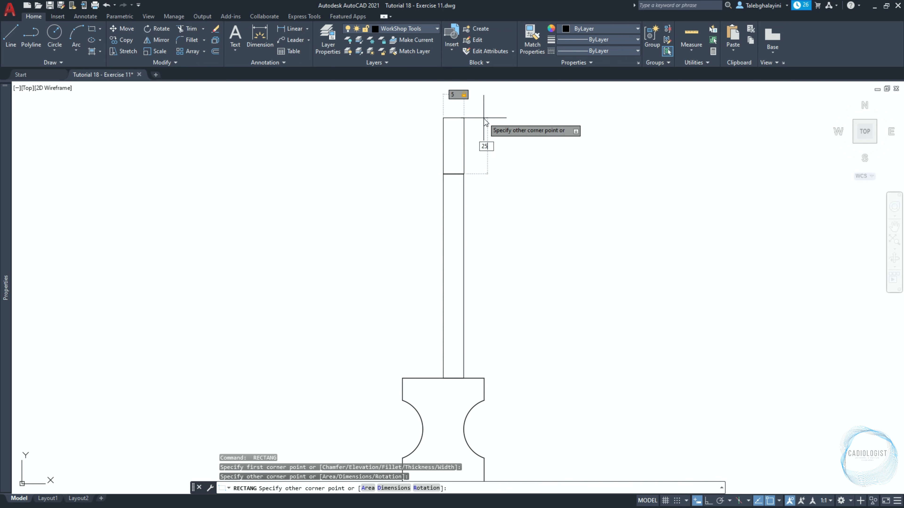
pyautogui.press('Return')
# Move both shaft rectangles 2.5 units to the left so they sit centred on the handle
pyautogui.scroll(-3, 485, 142)
pyautogui.moveTo(484, 165); pyautogui.dragTo(414, 196)
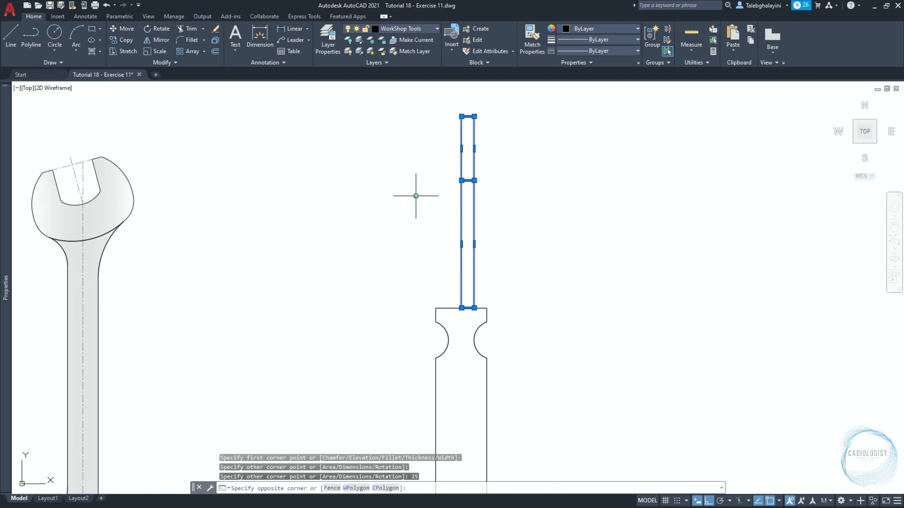
pyautogui.write('m')
pyautogui.press('Return')
pyautogui.click(611, 217)
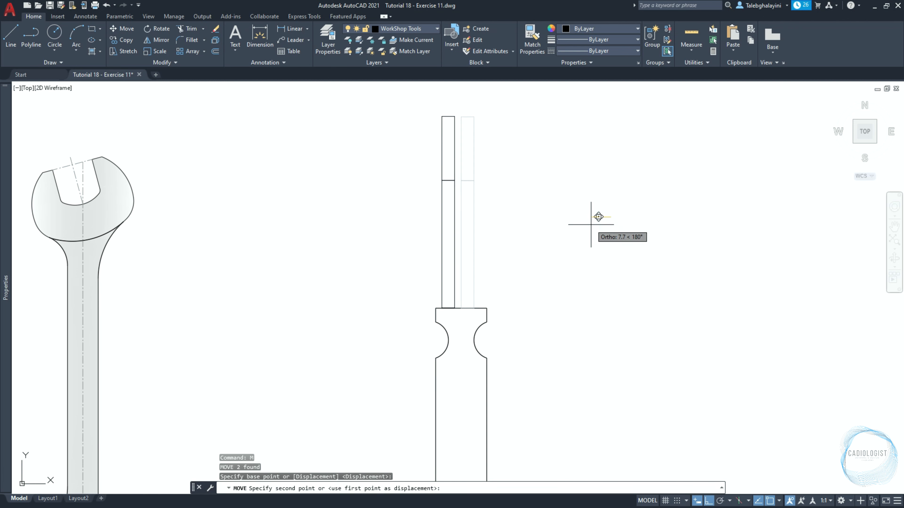
pyautogui.write('2.5')
pyautogui.press('Return')
# On the upper shaft rectangle, raise the added middle vertices on both long sides by 2.5 units
pyautogui.scroll(2, 462, 135)
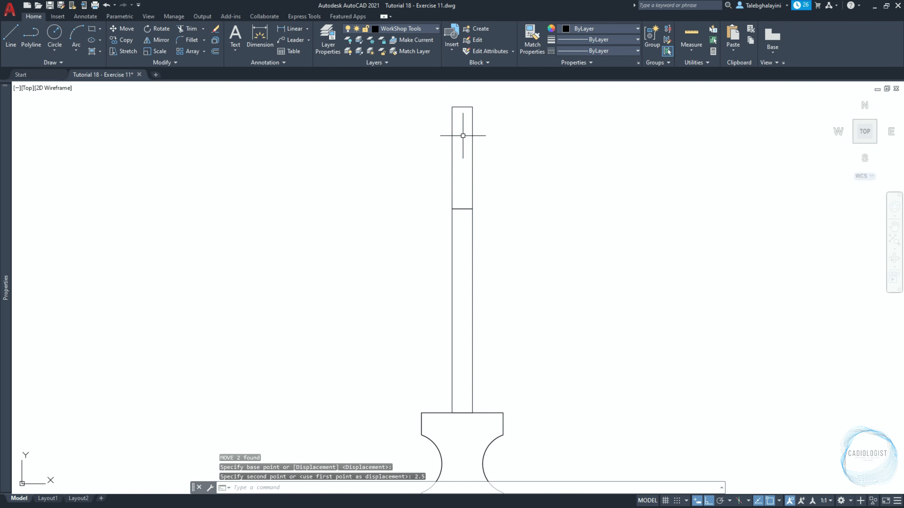
pyautogui.click(472, 137)
pyautogui.scroll(2, 472, 137)
pyautogui.click(455, 213)
pyautogui.press('F12')
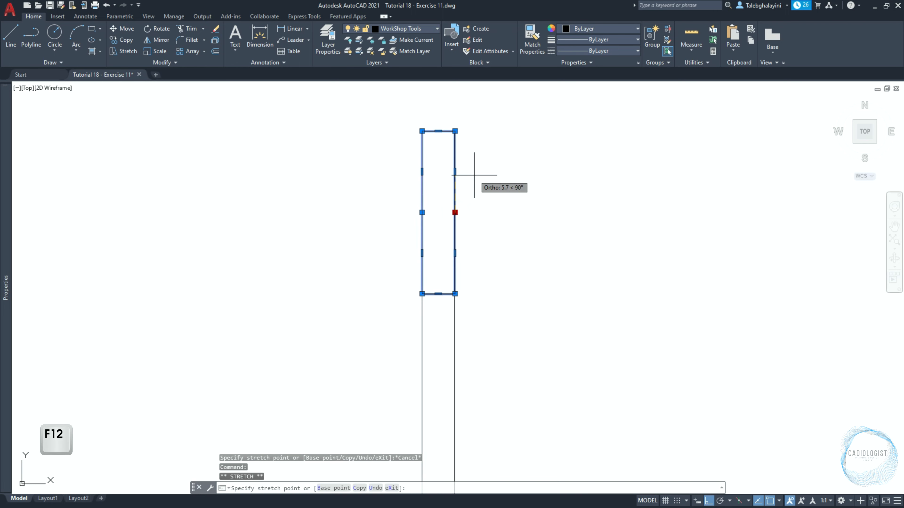
pyautogui.write('2.5')
pyautogui.press('Return')
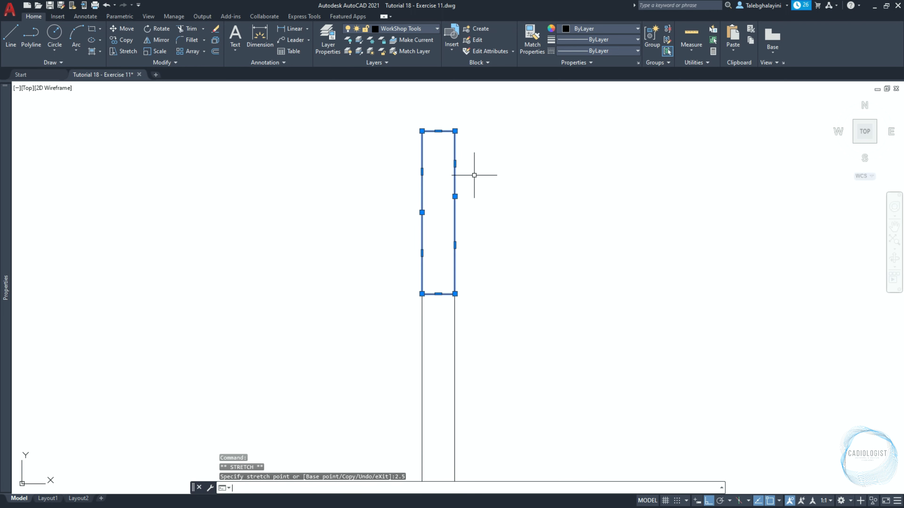
pyautogui.click(422, 212)
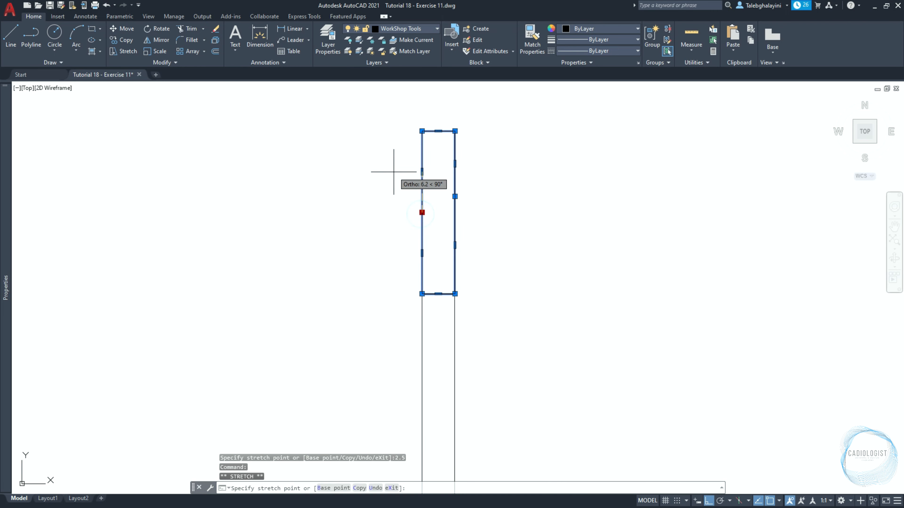
pyautogui.write('2.5')
pyautogui.press('Return')
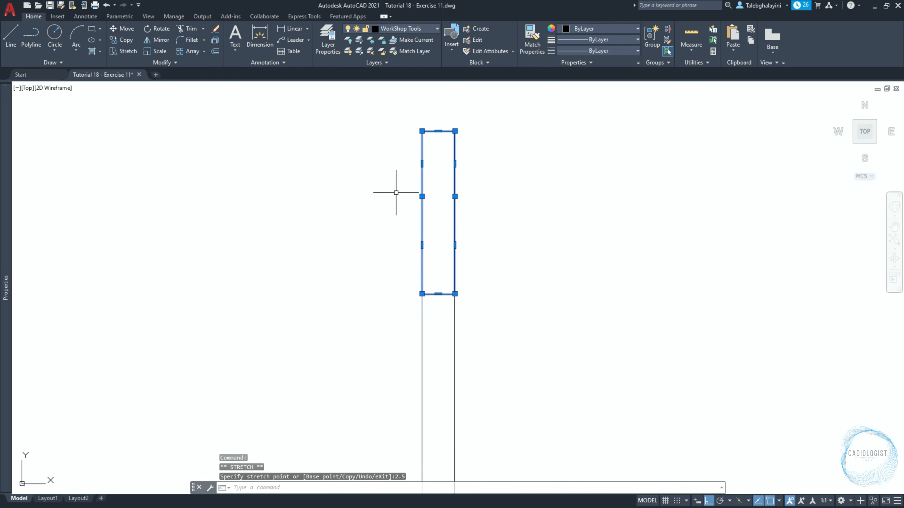
# Stretch the raised left-side vertex of the upper shaft rectangle 1.5 units outward
pyautogui.click(422, 196)
pyautogui.write('1.5')
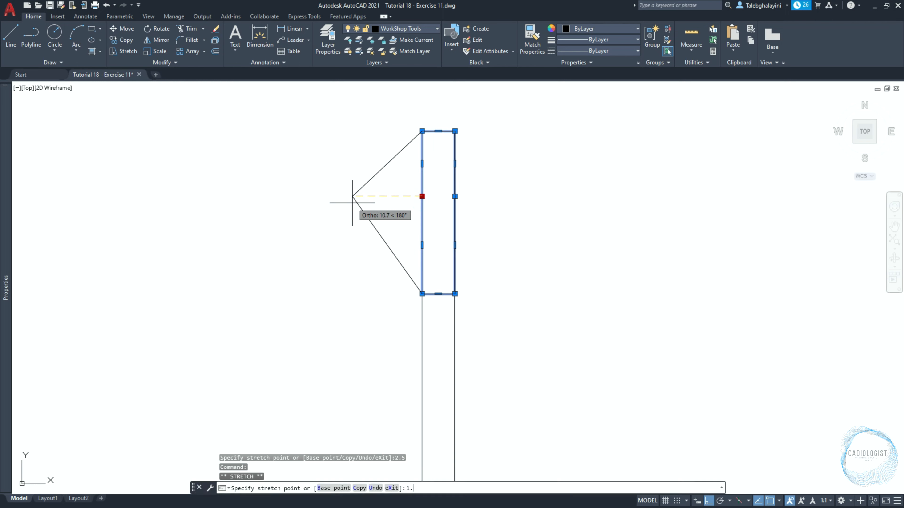
pyautogui.press('Return')
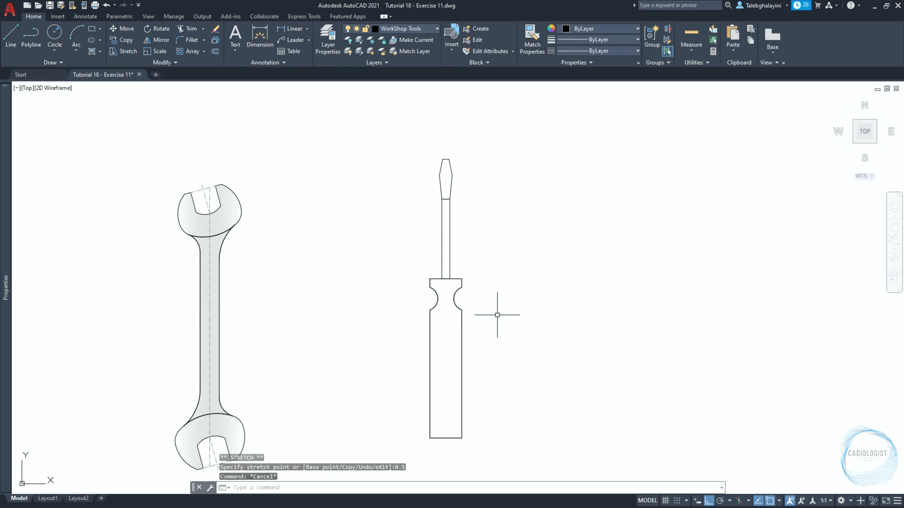
# Draw a 5 by 5 square in the empty space left of the screwdriver handle
pyautogui.write('rec')
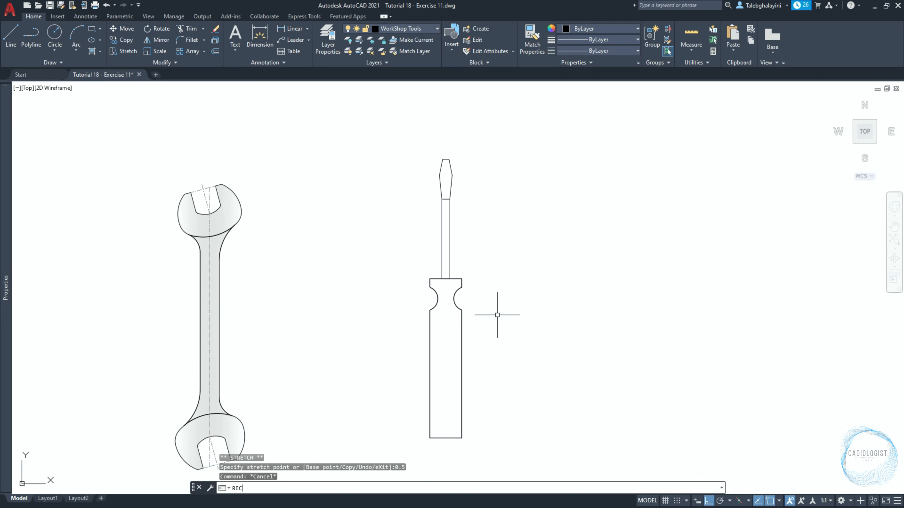
pyautogui.press('Return')
pyautogui.click(398, 296)
pyautogui.write('D')
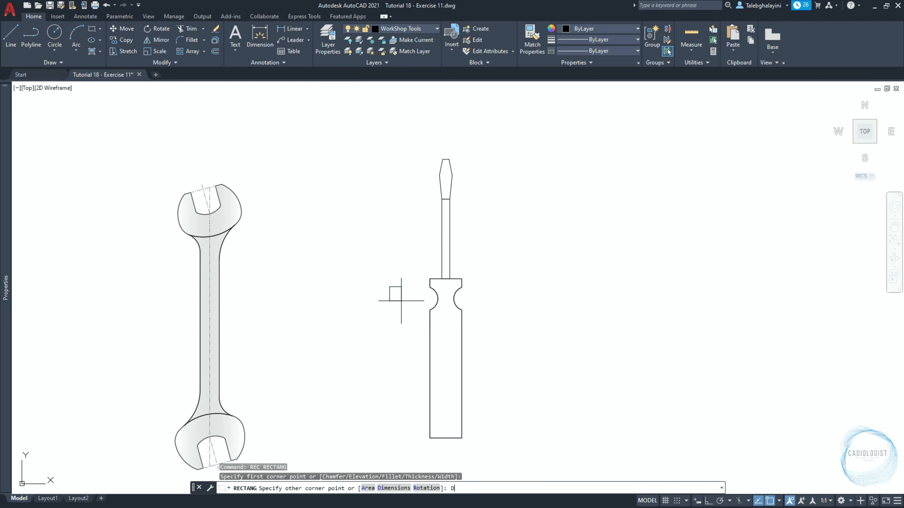
pyautogui.press('Return')
pyautogui.write('5')
pyautogui.press('Return')
pyautogui.write('5')
pyautogui.press('Return')
pyautogui.scroll(5, 395, 295)
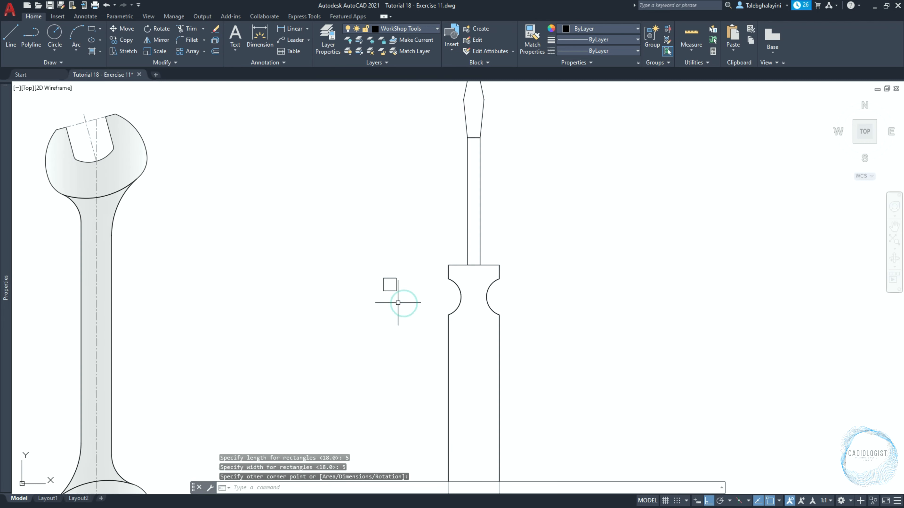
# Move the square by its top midpoint to the midpoint of the handle's top edge
pyautogui.click(390, 284)
pyautogui.write('m')
pyautogui.click(384, 265)
pyautogui.click(519, 243)
pyautogui.click(518, 264)
# Move the square 5 units left along the handle's top edge
pyautogui.write('m')
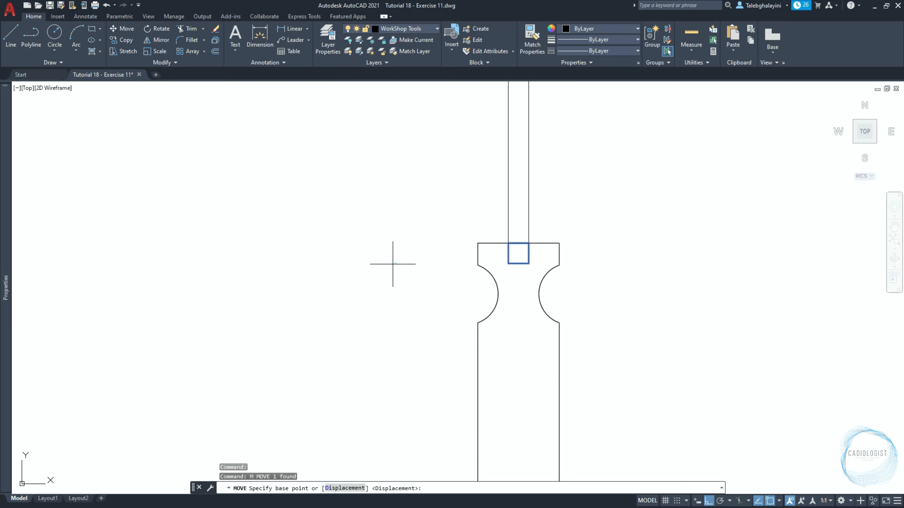
pyautogui.click(396, 263)
pyautogui.write('5')
pyautogui.press('Return')
# Draw a circle of radius 2.5 centred on the midpoint of the handle's bottom edge
pyautogui.write('c')
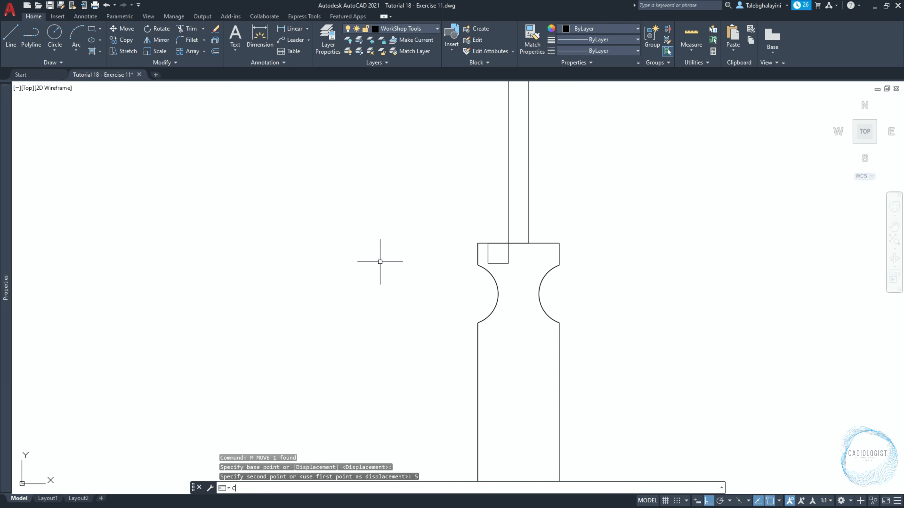
pyautogui.press('Return')
pyautogui.scroll(-4, 395, 251)
pyautogui.scroll(2, 409, 392)
pyautogui.scroll(2, 412, 406)
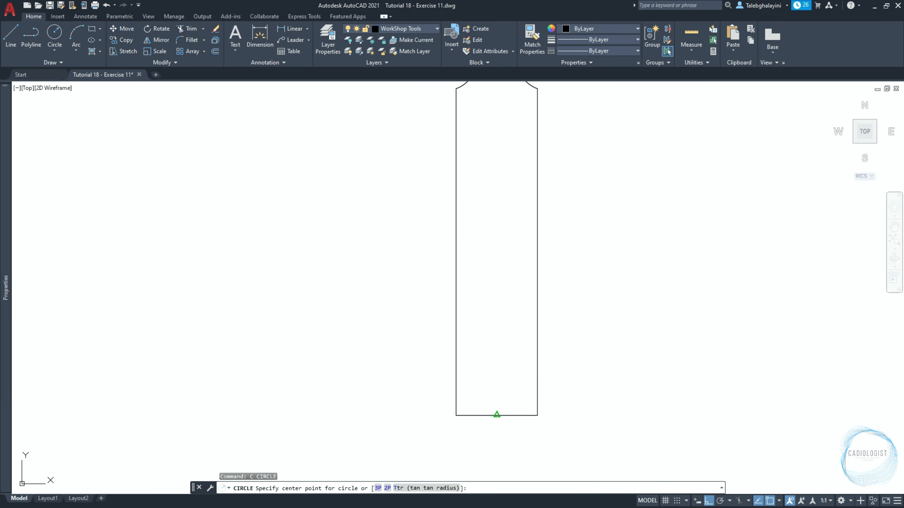
pyautogui.click(497, 416)
pyautogui.write('2.5')
pyautogui.press('Return')
# Move the circle 5 units left along the handle's bottom edge
pyautogui.click(499, 426)
pyautogui.write('m')
pyautogui.click(583, 421)
pyautogui.write('5')
pyautogui.press('Return')
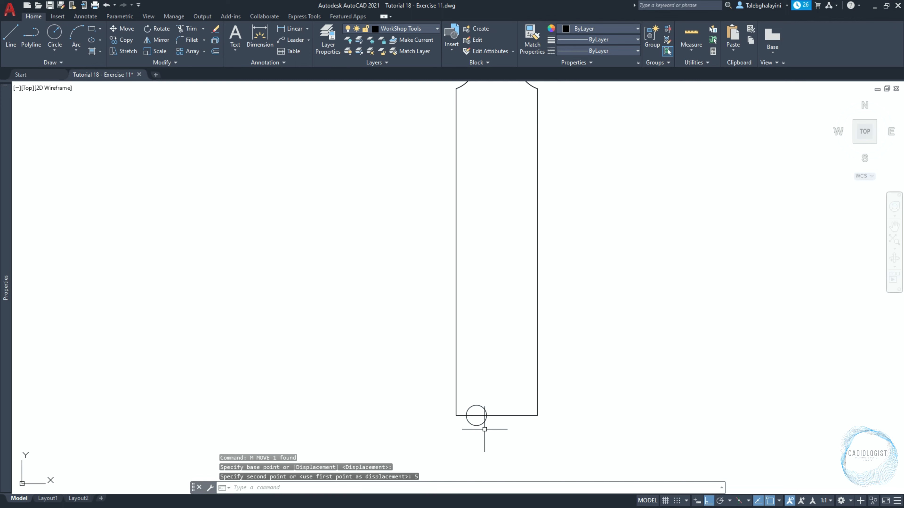
# Move the circle 5 units up into the handle
pyautogui.click(480, 425)
pyautogui.write('m')
pyautogui.click(575, 383)
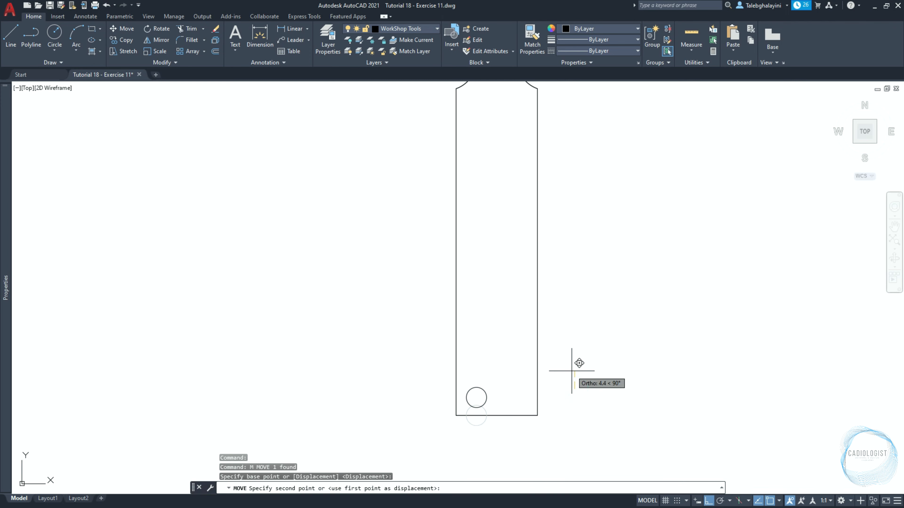
pyautogui.write('5')
pyautogui.press('Return')
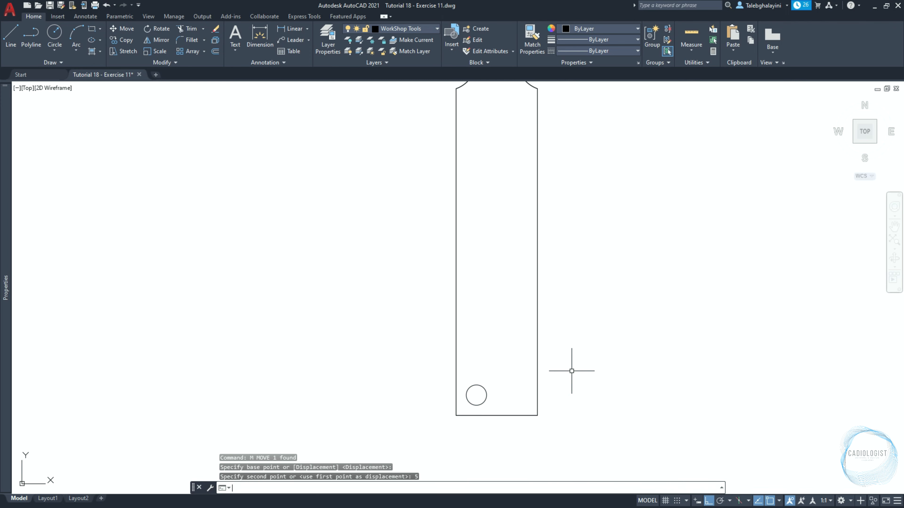
# Copy the circle 70 units straight up inside the handle
pyautogui.click(486, 390)
pyautogui.write('co')
pyautogui.click(591, 349)
pyautogui.write('70')
pyautogui.press('Return')
pyautogui.press('Escape')
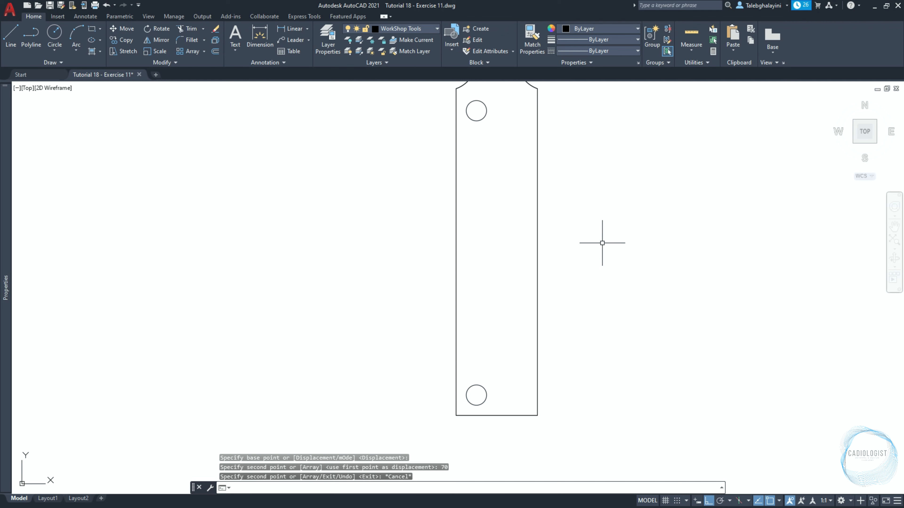
# Draw a rectangle from the lower circle's left quadrant to the upper circle's right quadrant and trim the inner segments to form a slot
pyautogui.write('rec')
pyautogui.press('F8')
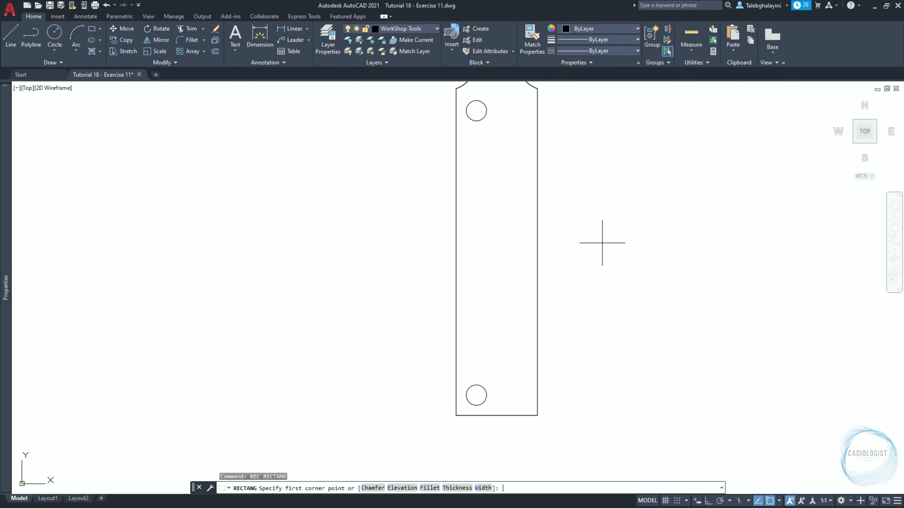
pyautogui.click(466, 395)
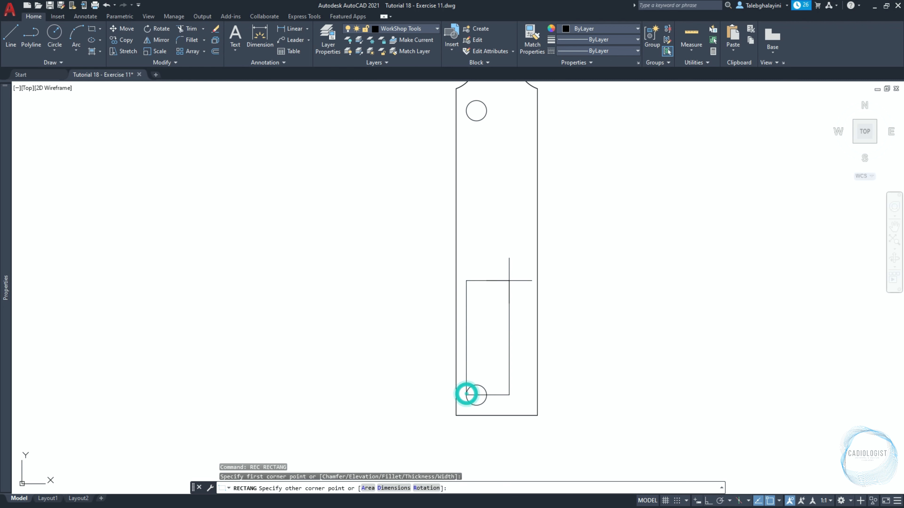
pyautogui.click(486, 110)
pyautogui.press('F8')
pyautogui.click(444, 263)
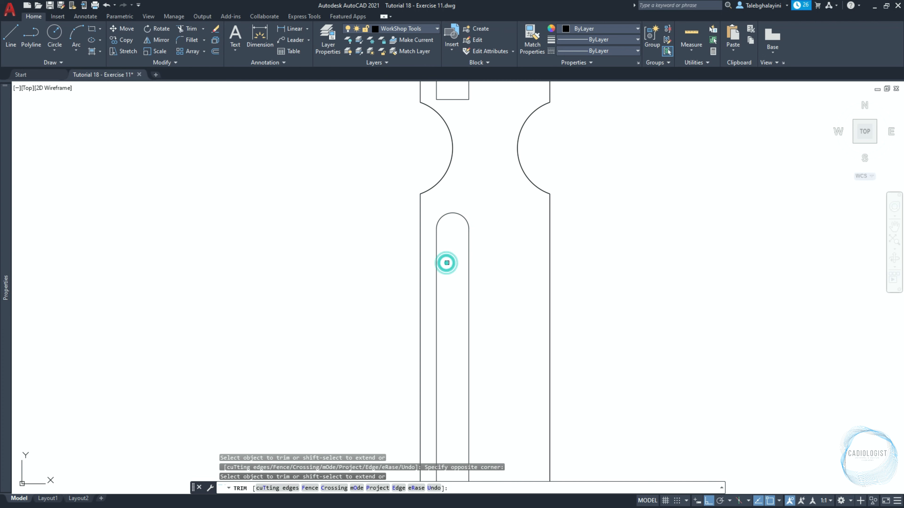
pyautogui.scroll(-3, 452, 262)
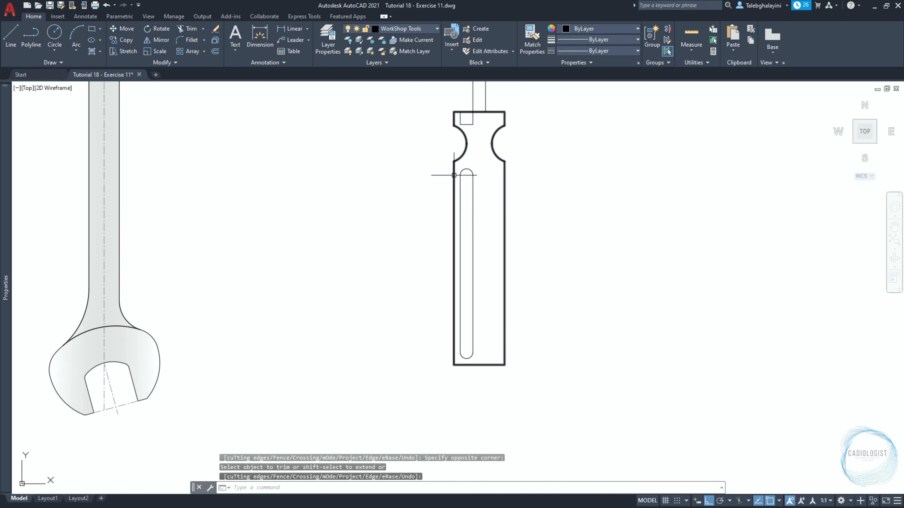
# Join the slot's sides and end arcs into a single polyline
pyautogui.click(444, 166)
pyautogui.click(480, 373)
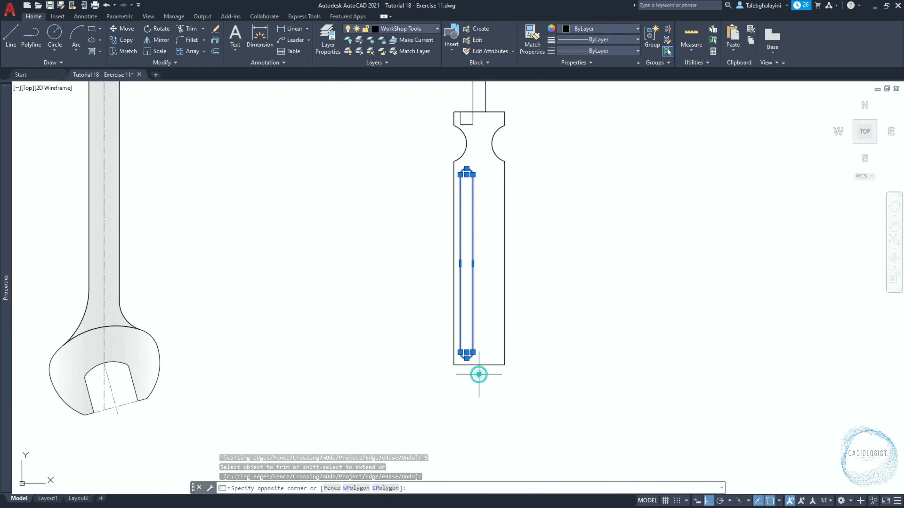
pyautogui.write('j')
pyautogui.press('Return')
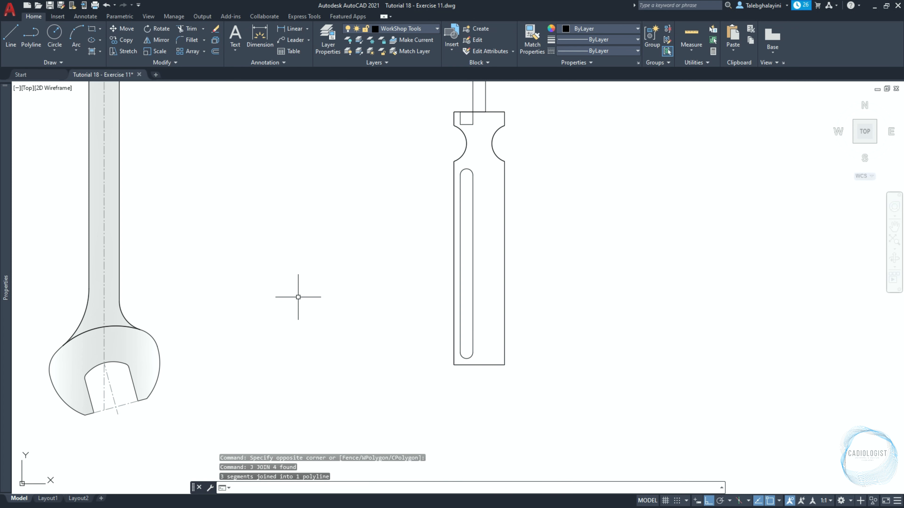
# Mirror the slot and the small square about the handle's vertical centre axis, keeping the originals
pyautogui.click(445, 106)
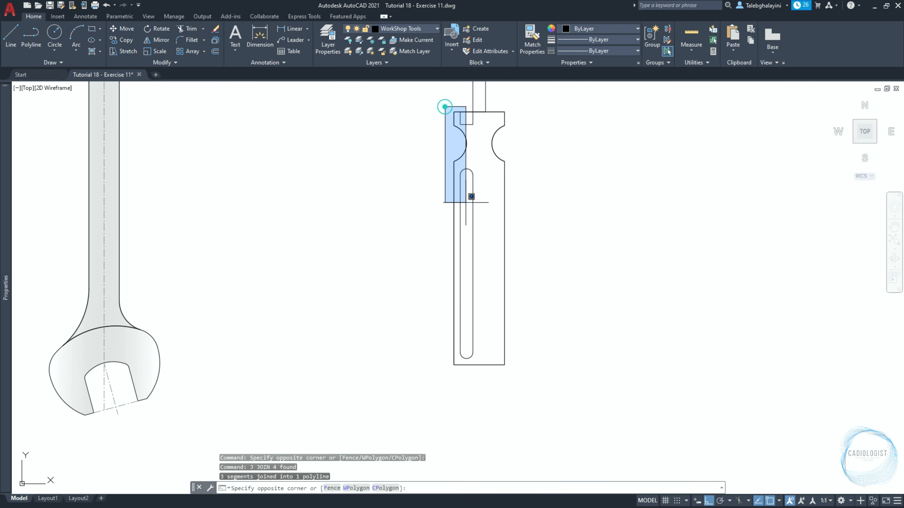
pyautogui.click(476, 373)
pyautogui.write('mi')
pyautogui.press('Return')
pyautogui.click(479, 365)
pyautogui.click(479, 388)
pyautogui.press('Return')
# Fillet the four corners where the two notches meet the handle's sides with radius 1
pyautogui.write('f')
pyautogui.click(353, 321)
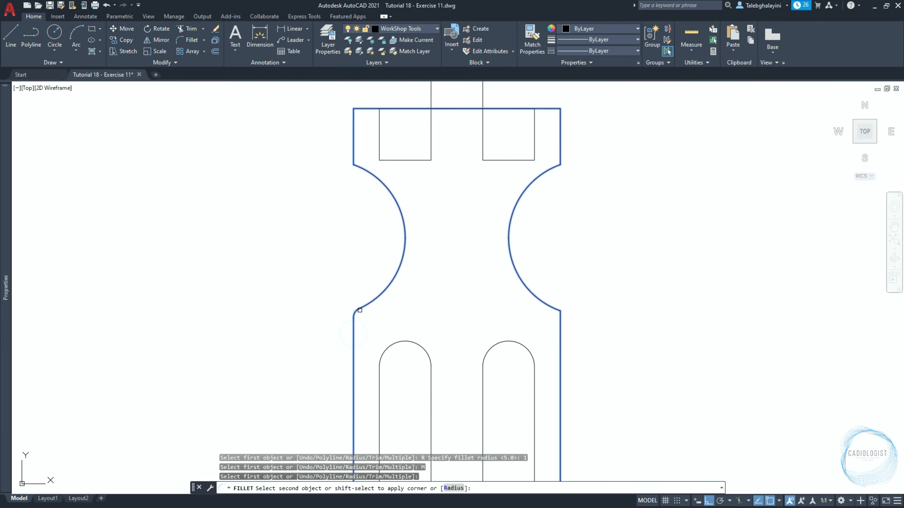
pyautogui.click(360, 309)
pyautogui.click(560, 322)
pyautogui.click(555, 309)
pyautogui.click(549, 169)
pyautogui.click(559, 158)
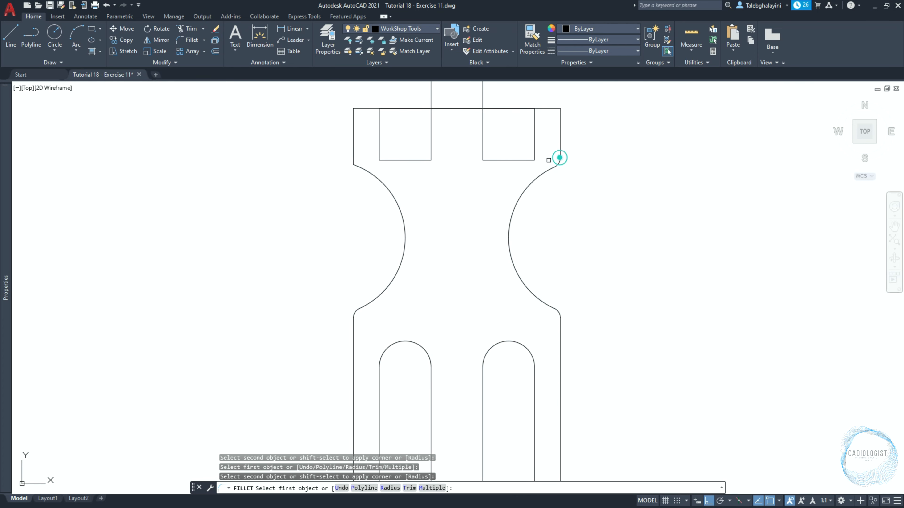
pyautogui.click(357, 166)
pyautogui.click(354, 156)
# Fillet both top corners of the handle outline with the same radius of 1
pyautogui.click(353, 121)
pyautogui.click(360, 108)
pyautogui.click(556, 109)
pyautogui.click(561, 115)
# Fillet all four corners of the small square on the handle's right side with radius 1
pyautogui.click(533, 149)
pyautogui.click(524, 161)
pyautogui.click(492, 160)
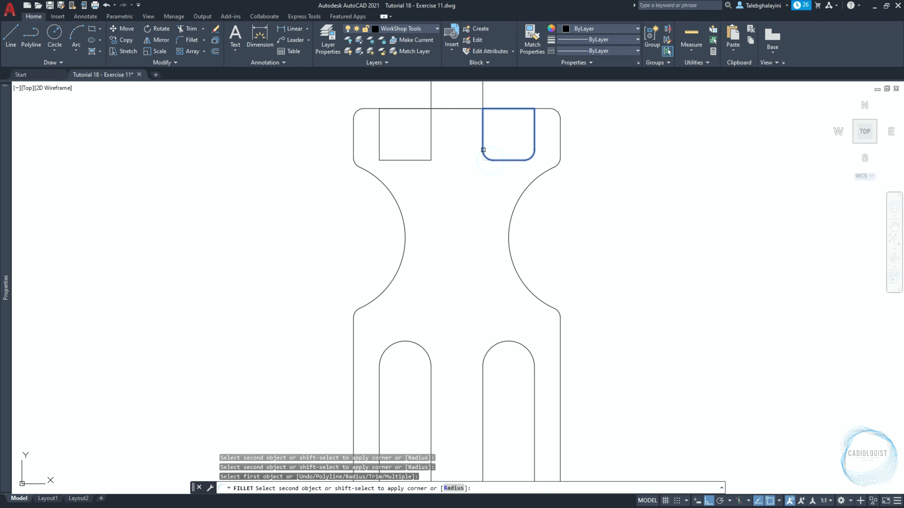
pyautogui.click(483, 149)
pyautogui.click(482, 116)
pyautogui.click(498, 108)
pyautogui.click(524, 109)
pyautogui.click(534, 121)
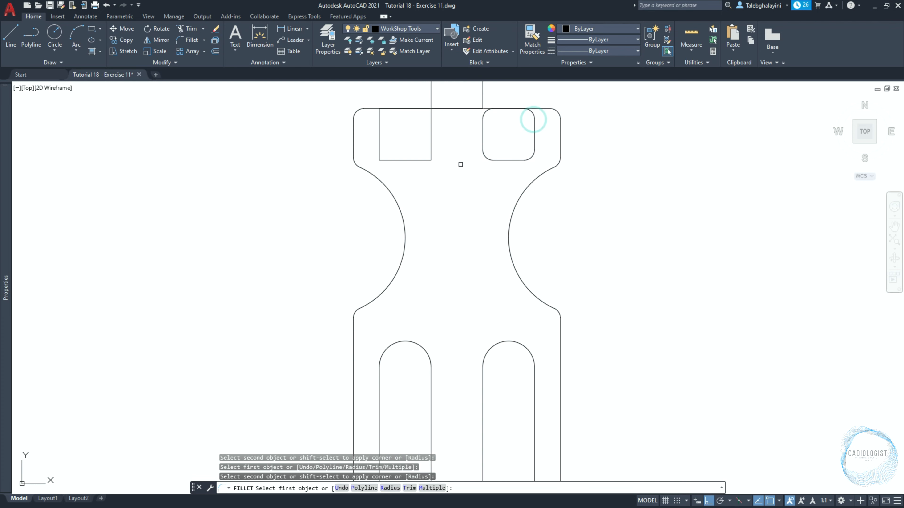
# Fillet all four corners of the small square on the handle's left side with radius 1
pyautogui.click(431, 144)
pyautogui.click(417, 160)
pyautogui.click(391, 160)
pyautogui.click(379, 149)
pyautogui.click(380, 120)
pyautogui.click(391, 108)
pyautogui.click(420, 108)
pyautogui.click(431, 121)
pyautogui.press('Return')
# Draw a vertical centre polyline through the whole screwdriver, extending 2 units beyond the tip and the handle's bottom
pyautogui.write('pl')
pyautogui.press('Return')
pyautogui.scroll(-6, 438, 343)
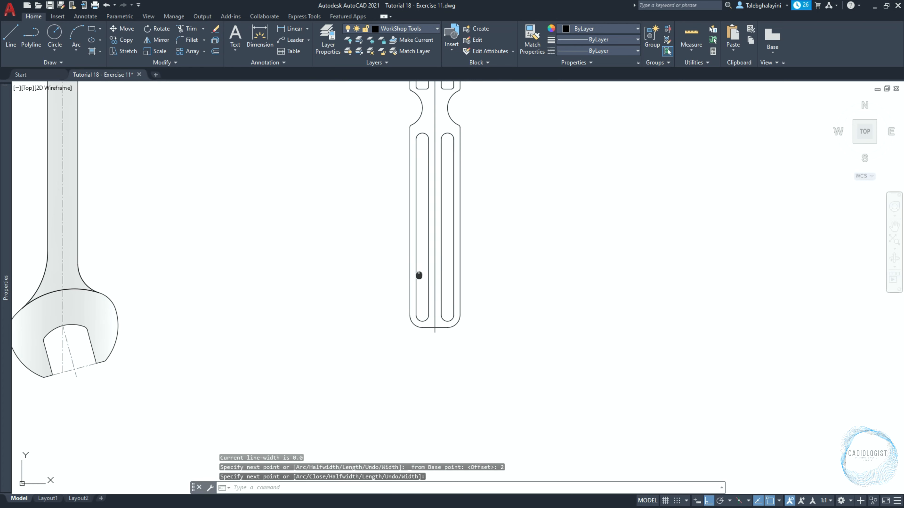
pyautogui.moveTo(366, 301); pyautogui.dragTo(372, 288, button='middle')
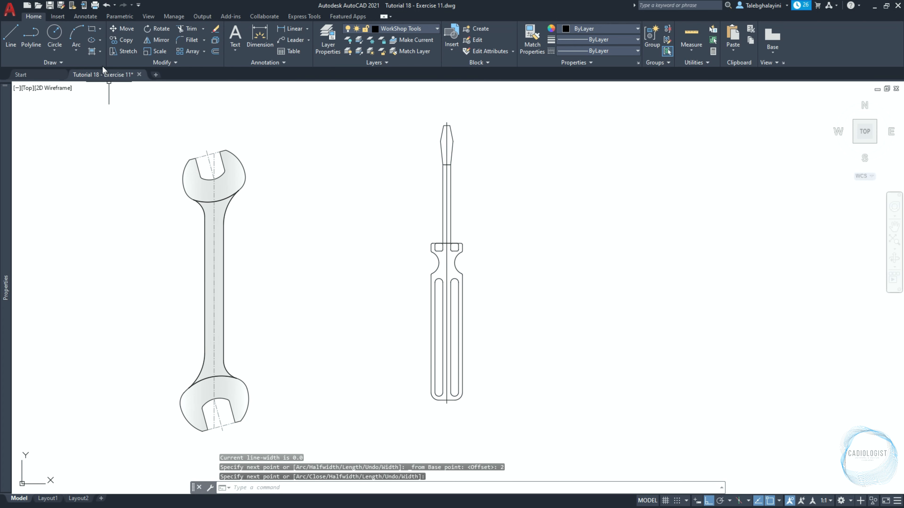
# Apply a gradient fill to the handle using its outline, both slots and both small squares as boundaries
pyautogui.click(101, 51)
pyautogui.click(112, 86)
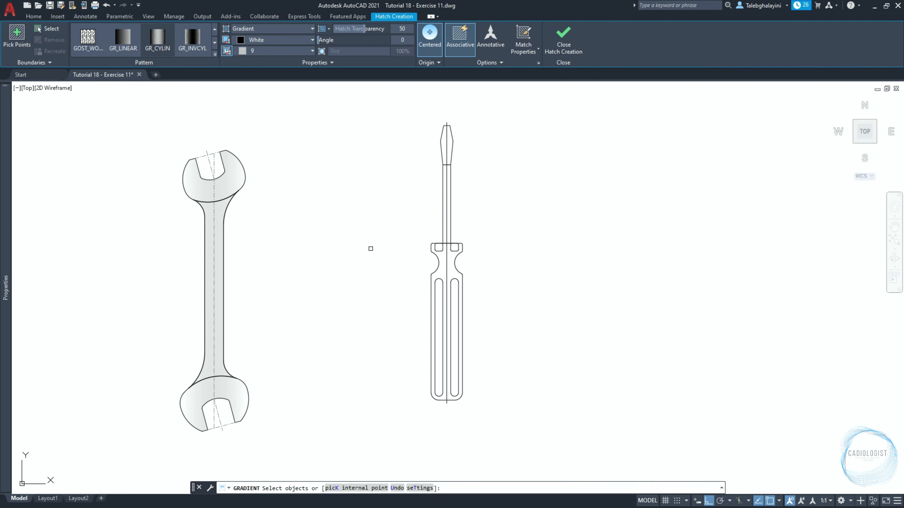
pyautogui.click(411, 422)
pyautogui.click(522, 230)
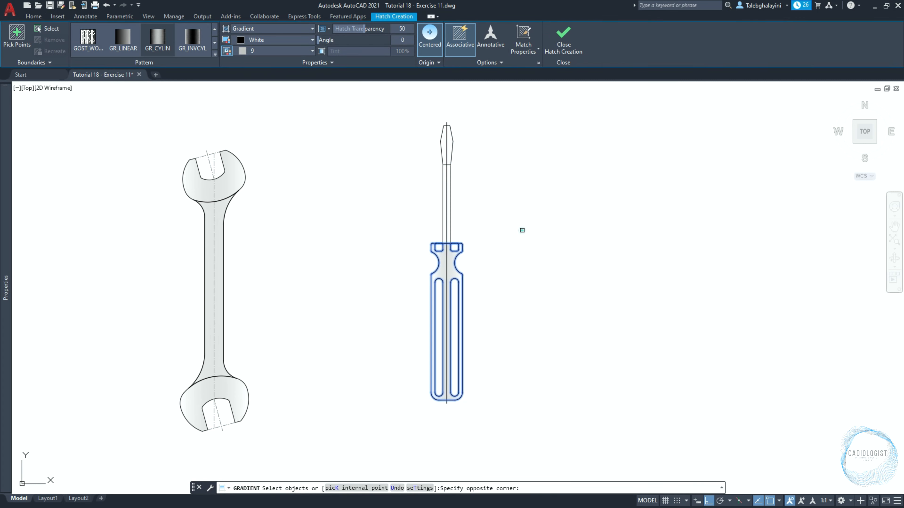
pyautogui.press('space')
pyautogui.press('space')
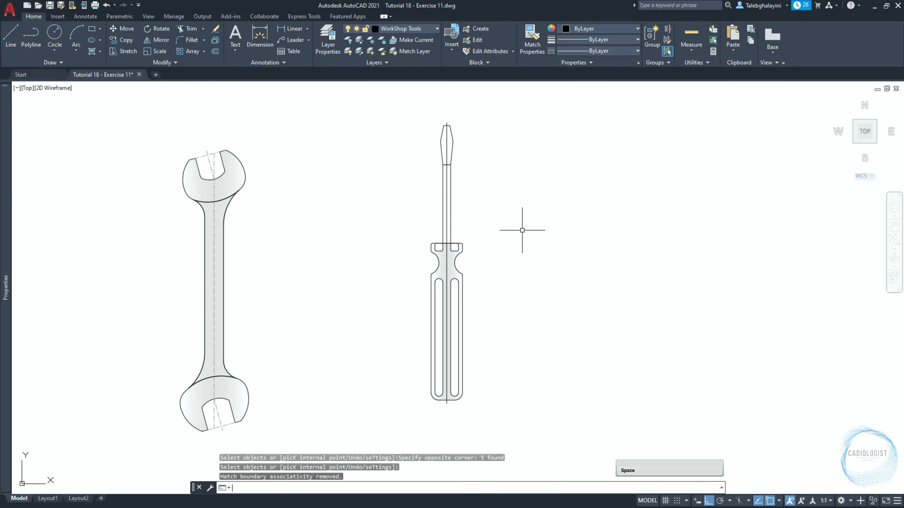
# Match the properties of the wrench's vertical centreline to the screwdriver's centreline
pyautogui.write('ma')
pyautogui.press('space')
pyautogui.click(214, 285)
pyautogui.scroll(2, 497, 454)
pyautogui.click(446, 402)
pyautogui.press('space')
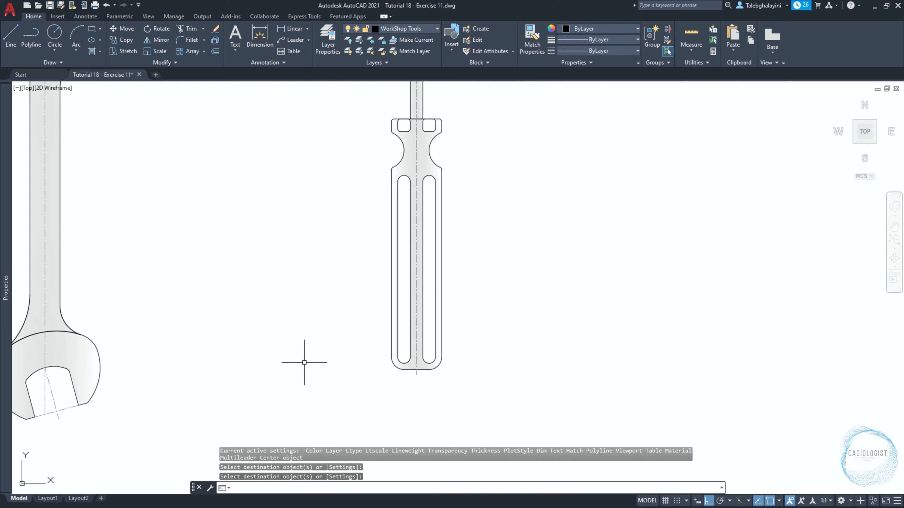
# Change the screwdriver handle's gradient to GR_LINEAR with blue as the first colour and a green second colour
pyautogui.scroll(4, 403, 372)
pyautogui.click(420, 355)
pyautogui.click(421, 356)
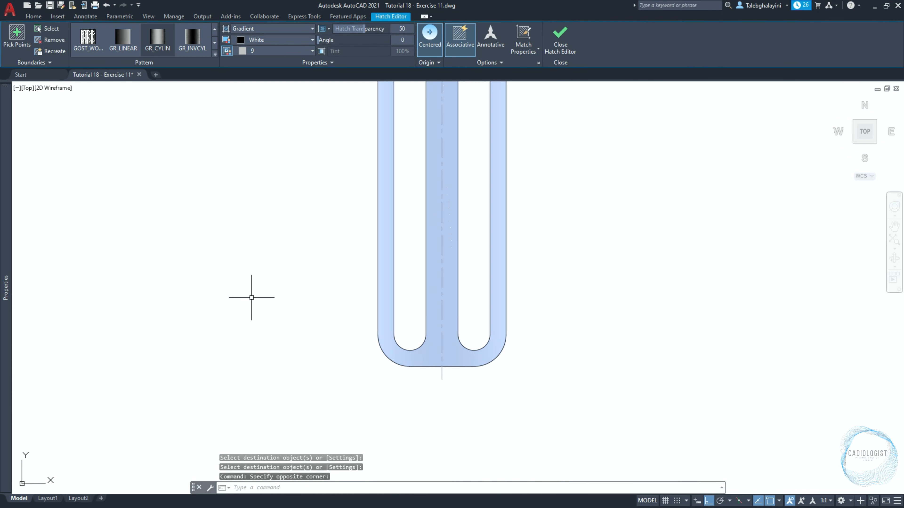
pyautogui.click(126, 39)
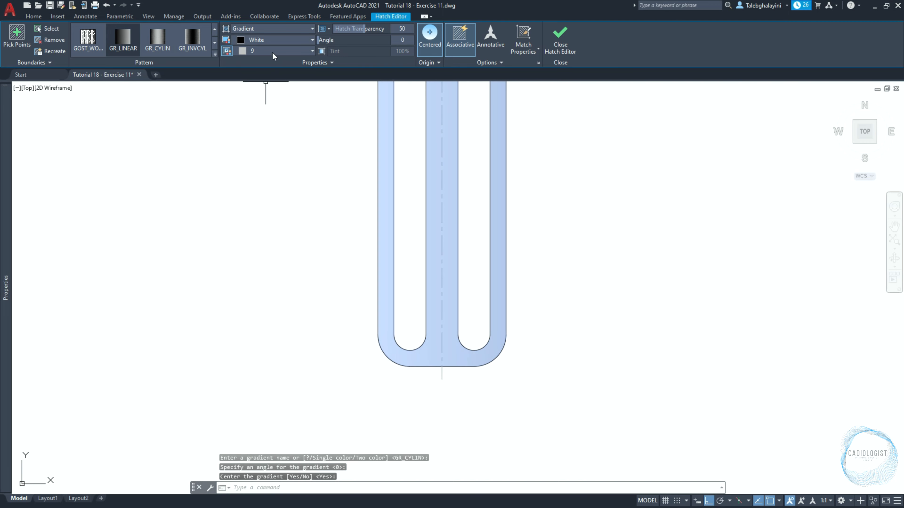
pyautogui.click(277, 36)
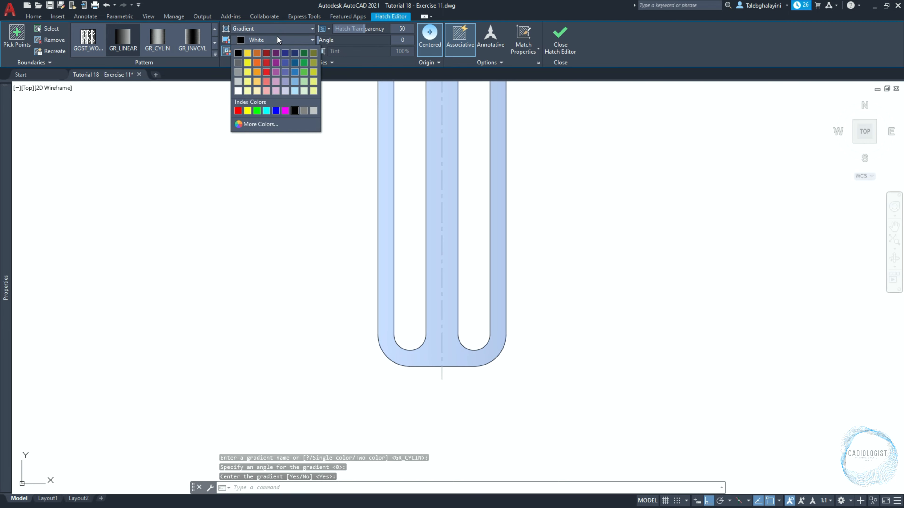
pyautogui.click(276, 111)
pyautogui.click(279, 51)
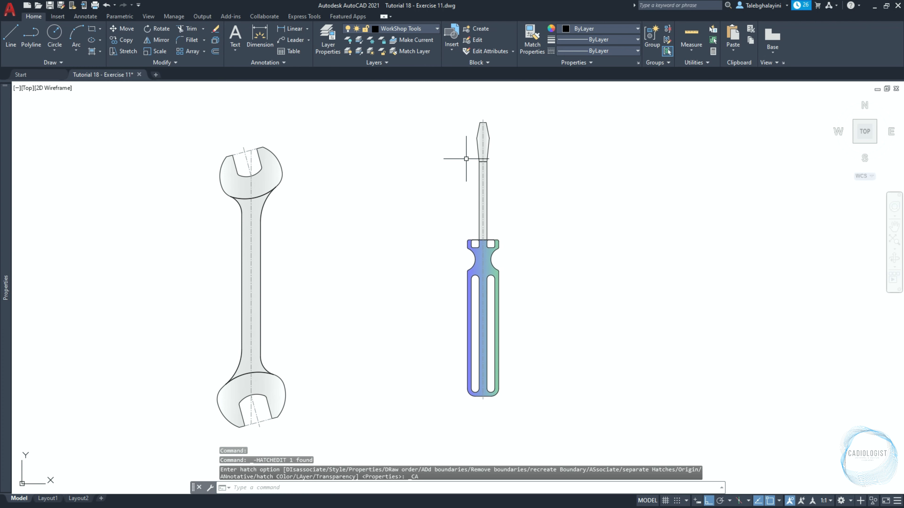
# Move the whole screwdriver about 44 units horizontally toward the wrench
pyautogui.click(444, 107)
pyautogui.click(587, 420)
pyautogui.write('m')
pyautogui.press('Return')
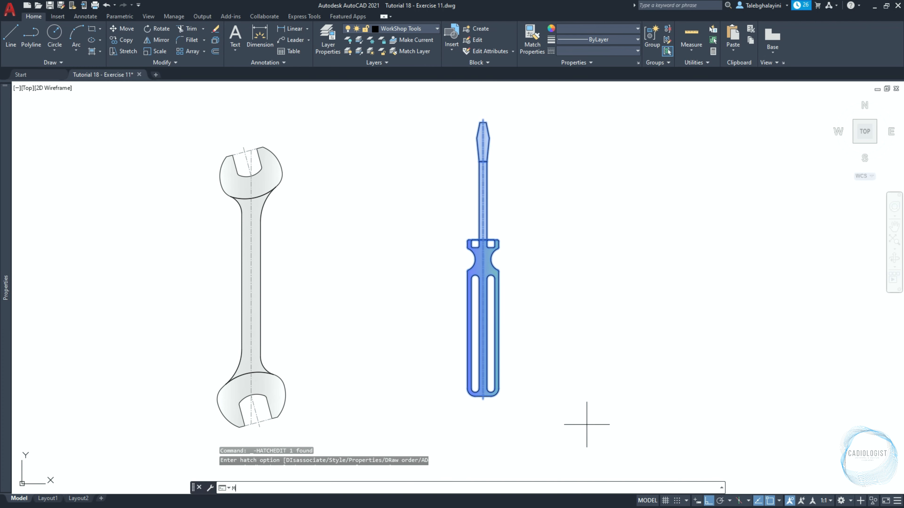
pyautogui.scroll(4, 491, 413)
pyautogui.click(469, 369)
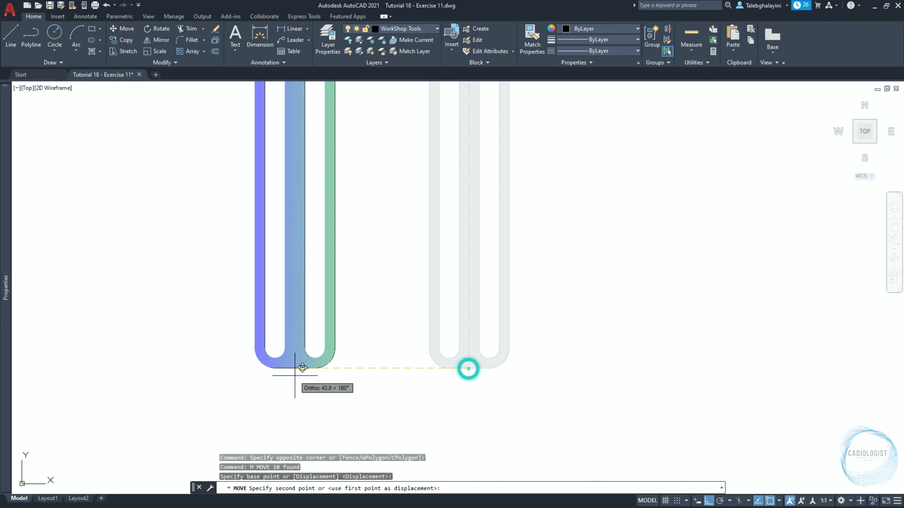
pyautogui.click(293, 375)
pyautogui.middleClick(490, 384)
pyautogui.middleClick(490, 383)
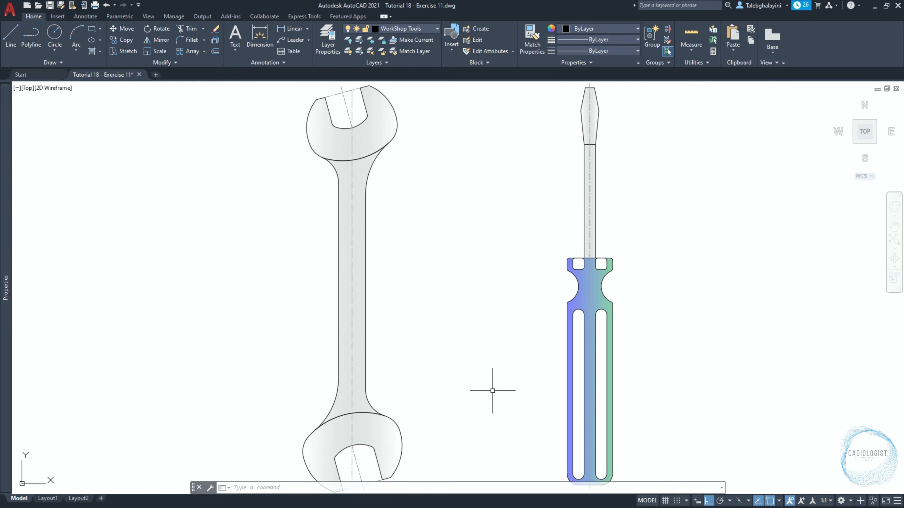
# Make DIM the current layer with nothing selected
pyautogui.moveTo(10, 148)
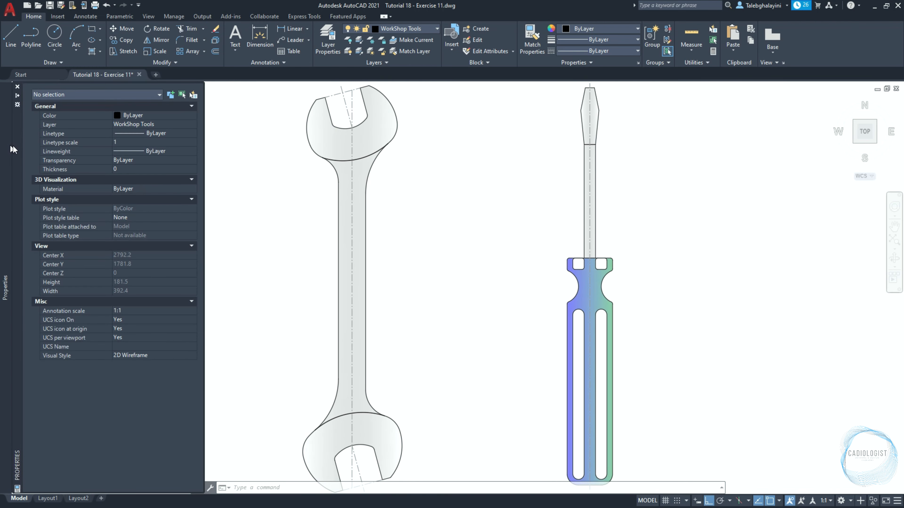
pyautogui.click(136, 125)
pyautogui.click(193, 125)
pyautogui.click(132, 151)
# Create a dimension style named DIM 01 and adjust its extension beyond dimension lines and offset from origin
pyautogui.write('d')
pyautogui.press('Return')
pyautogui.click(530, 218)
pyautogui.write('DIM 01')
pyautogui.click(495, 234)
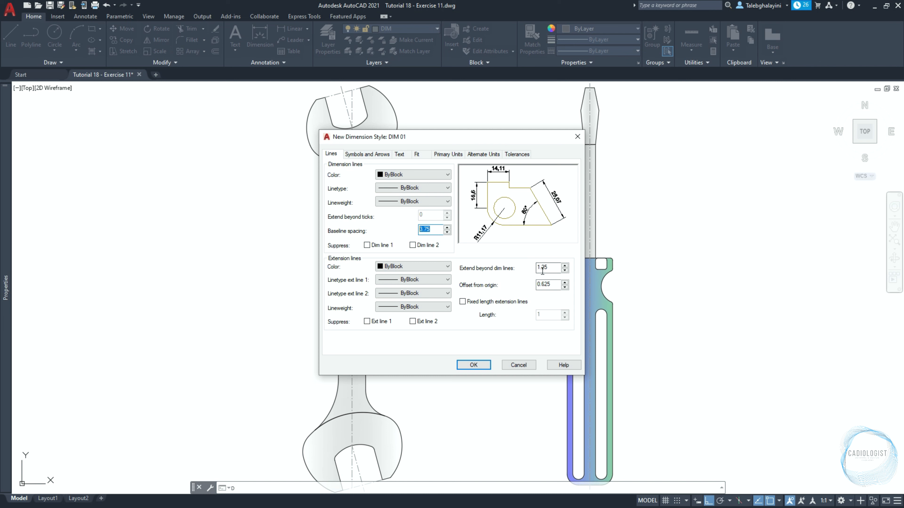
pyautogui.moveTo(550, 269); pyautogui.dragTo(516, 270)
pyautogui.moveTo(549, 285); pyautogui.dragTo(514, 291)
# Set the DIM 01 arrow size to 1.8 and edit the dimension break size
pyautogui.click(367, 154)
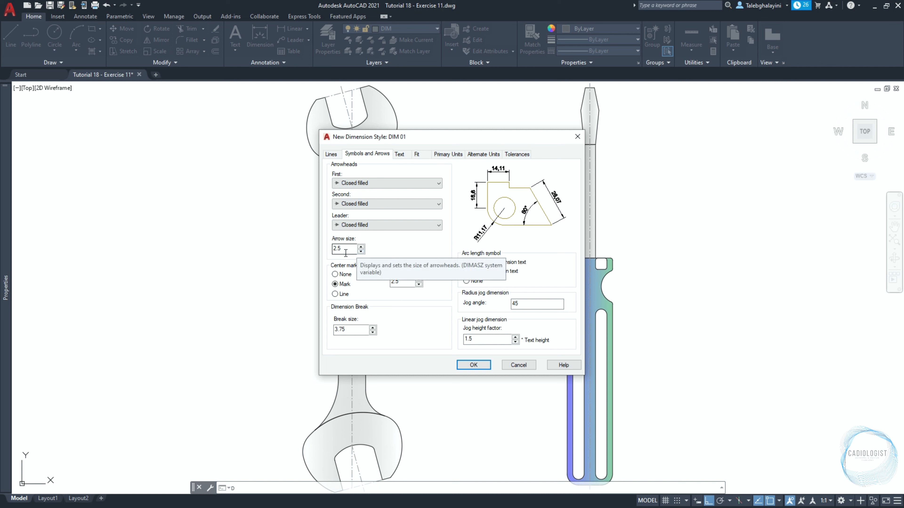
pyautogui.moveTo(352, 249); pyautogui.dragTo(312, 253)
pyautogui.write('1.8')
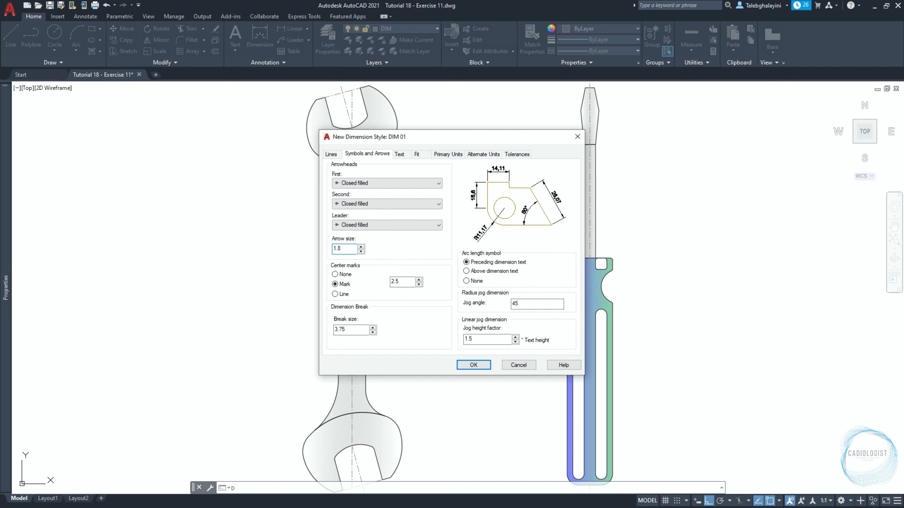
pyautogui.moveTo(347, 329); pyautogui.dragTo(370, 331)
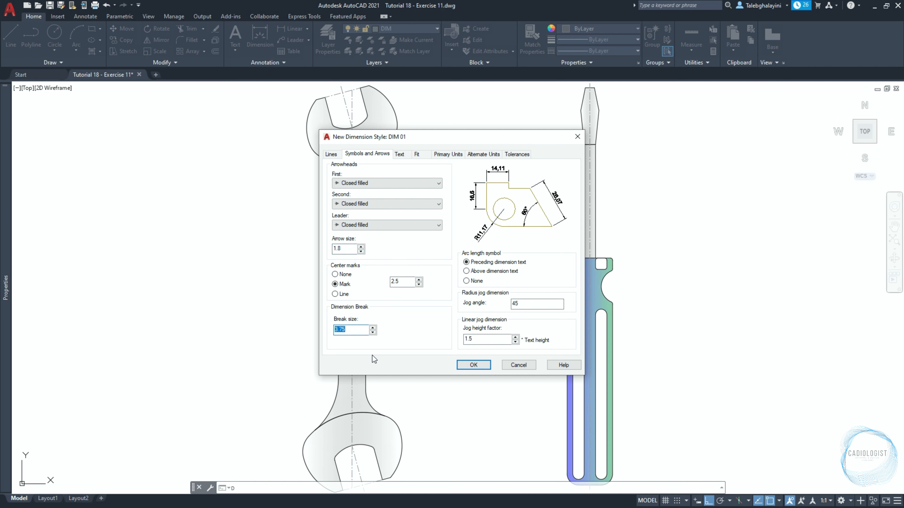
# Set DIM 01 text height to 2, placed above with offset 1 from the dimension line, and overall scale to 1
pyautogui.click(399, 154)
pyautogui.moveTo(436, 222); pyautogui.dragTo(397, 230)
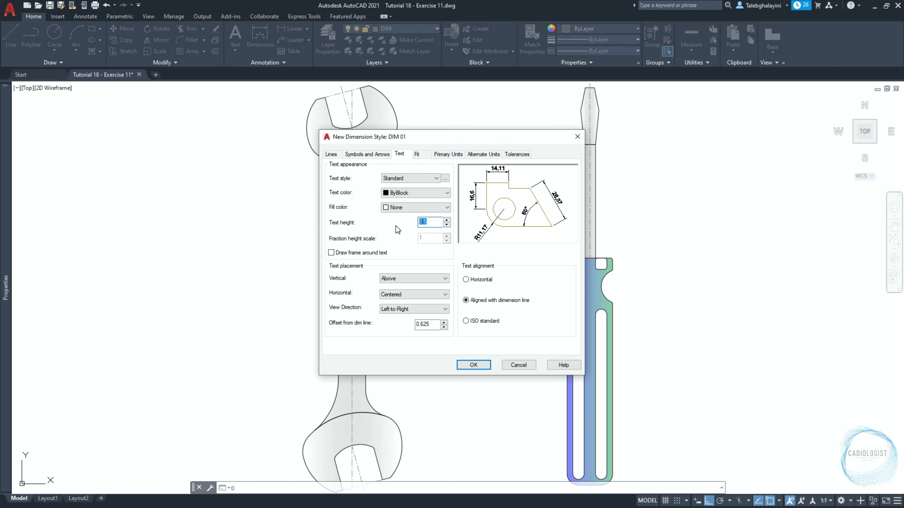
pyautogui.write('2')
pyautogui.click(406, 278)
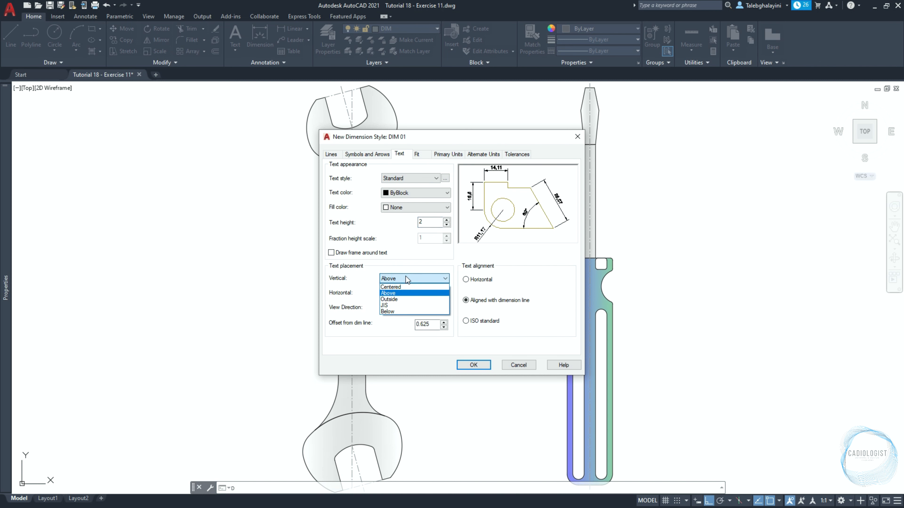
pyautogui.click(405, 294)
pyautogui.moveTo(432, 324); pyautogui.dragTo(406, 332)
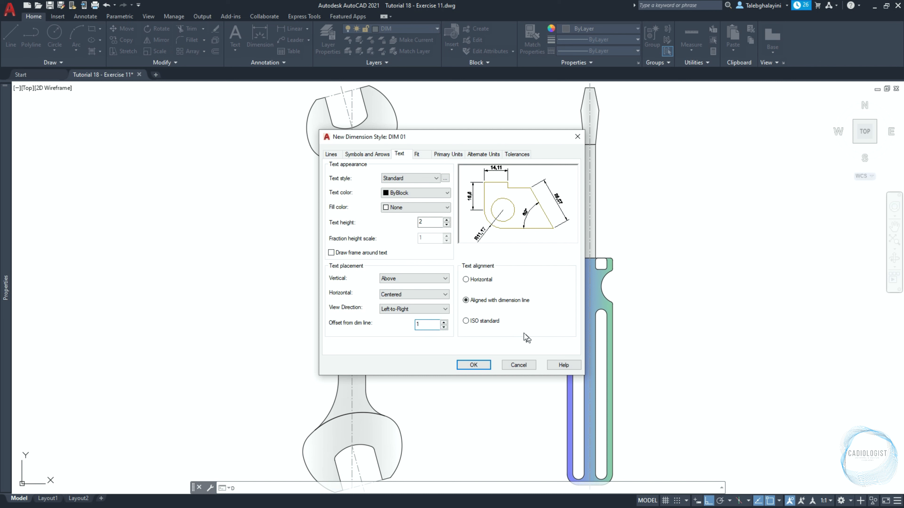
pyautogui.click(416, 154)
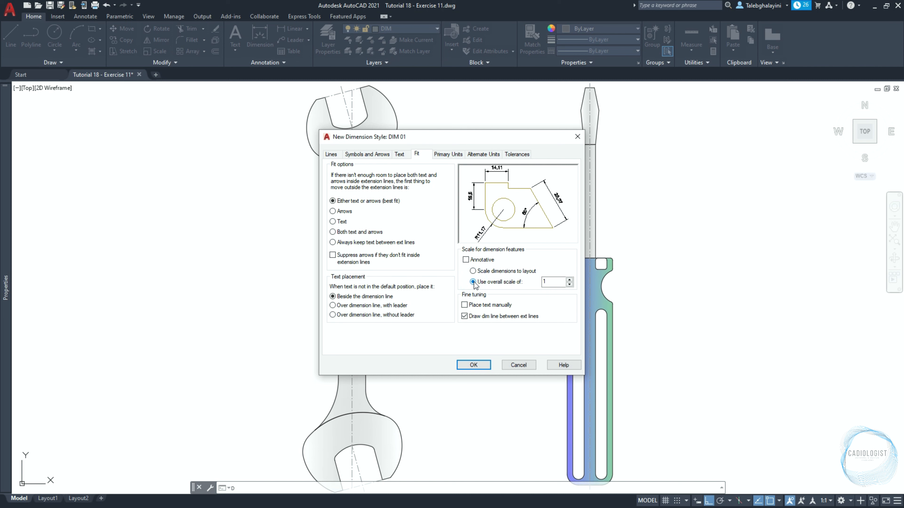
pyautogui.doubleClick(550, 281)
# Set the linear and angular precision of DIM 01 to 0.0 and save the dimension style
pyautogui.click(443, 155)
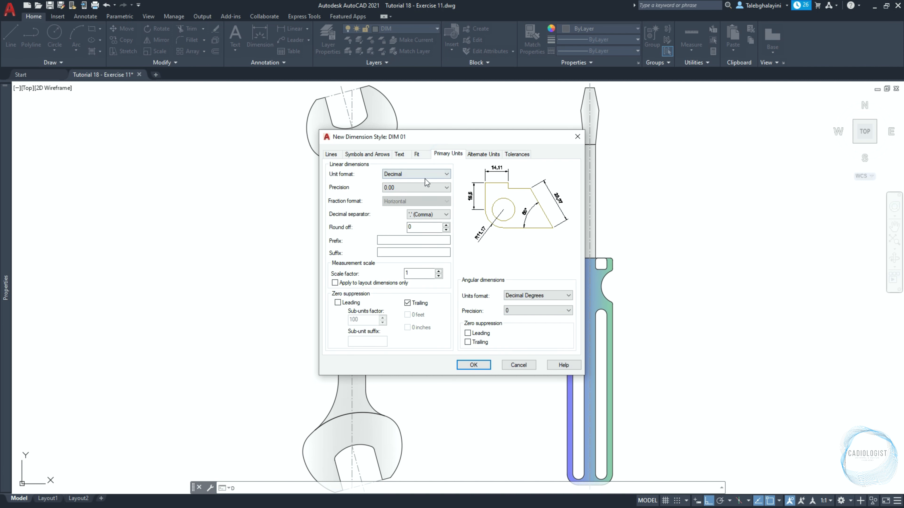
pyautogui.click(419, 187)
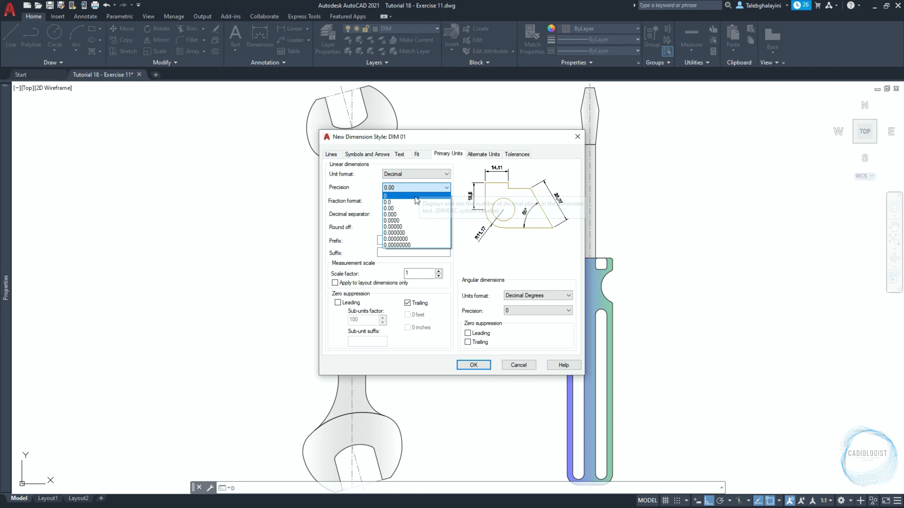
pyautogui.click(414, 202)
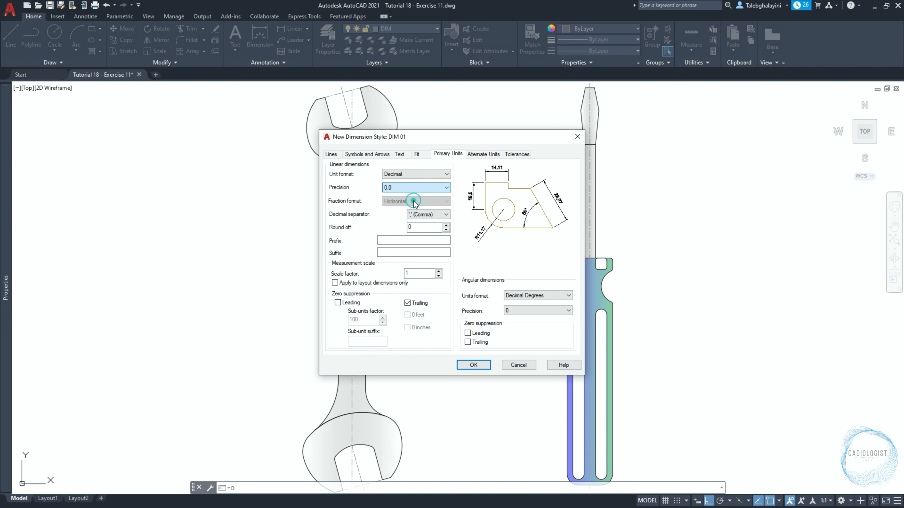
pyautogui.click(523, 311)
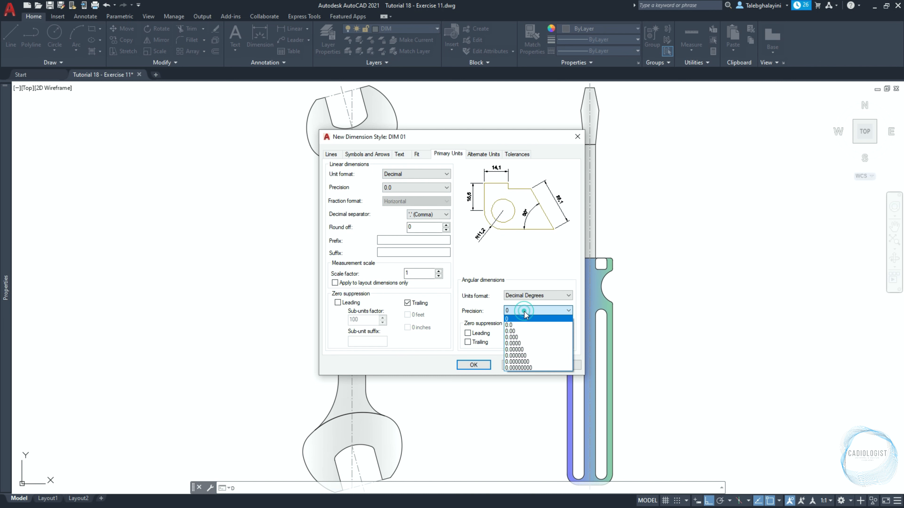
pyautogui.click(522, 325)
pyautogui.click(473, 365)
pyautogui.click(477, 329)
# Add a vertical linear dimension between the wrench's two jaw centres, with the dimension line offset 25 to the right
pyautogui.click(85, 17)
pyautogui.click(189, 51)
pyautogui.click(352, 445)
pyautogui.click(352, 127)
pyautogui.write('25')
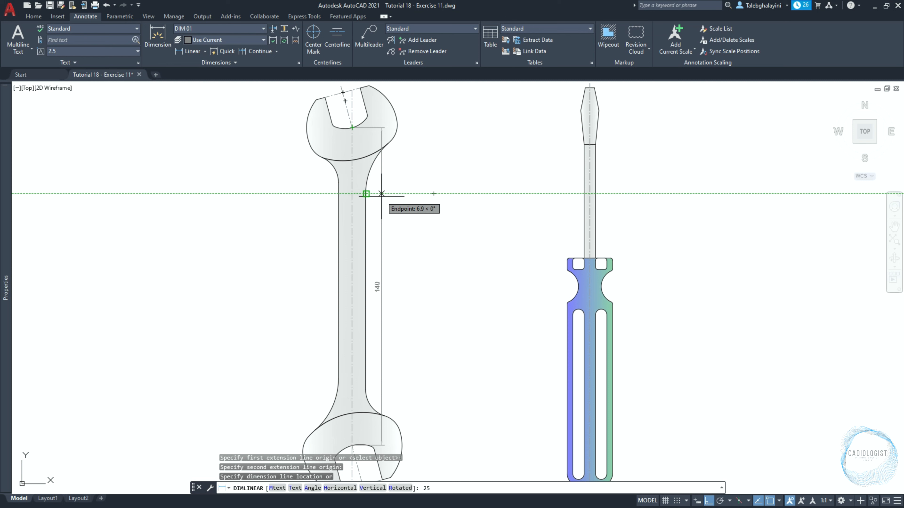
pyautogui.press('Return')
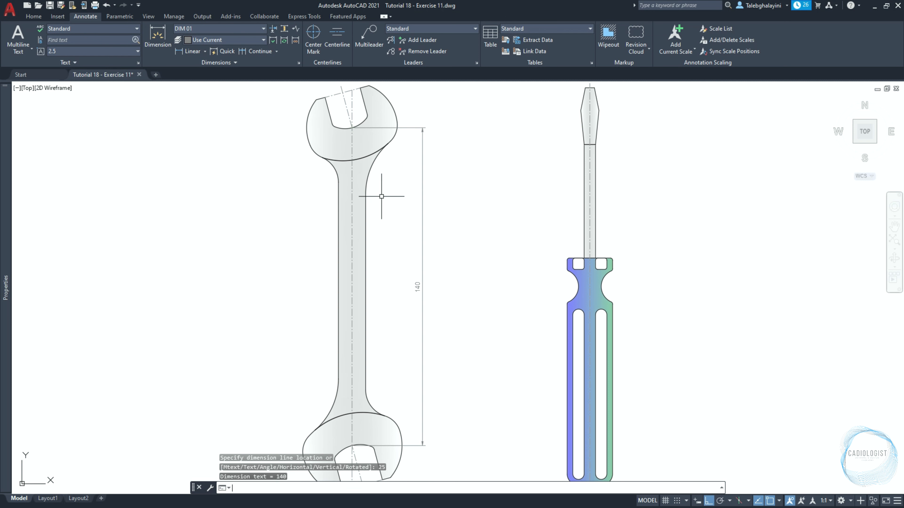
# Add a vertical linear dimension from the handle's bottom to the small left square's lower edge, offset 6 to the left
pyautogui.press('Return')
pyautogui.click(579, 479)
pyautogui.scroll(6, 603, 314)
pyautogui.click(490, 135)
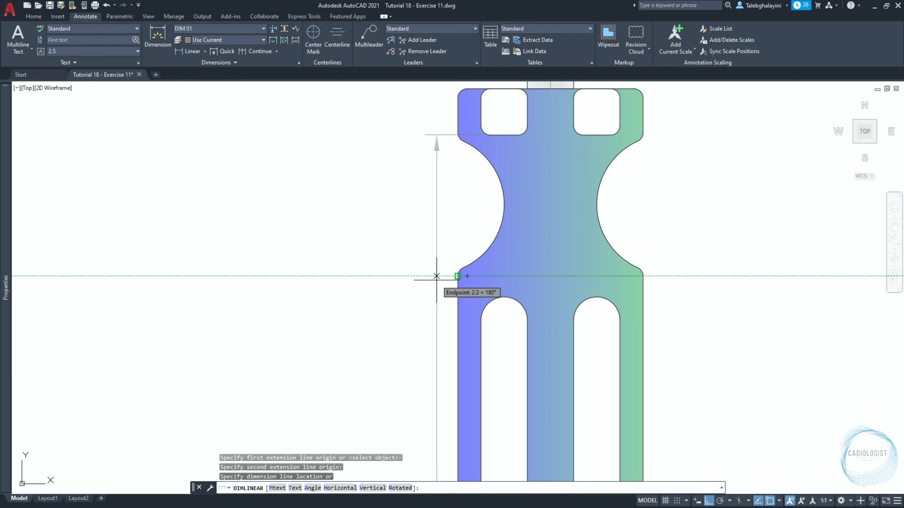
pyautogui.write('6')
pyautogui.press('Return')
# Continue the vertical dimension chain up to the handle's top, the shaft's end, the tip's widest point and the tip's end
pyautogui.scroll(-5, 436, 278)
pyautogui.write('D')
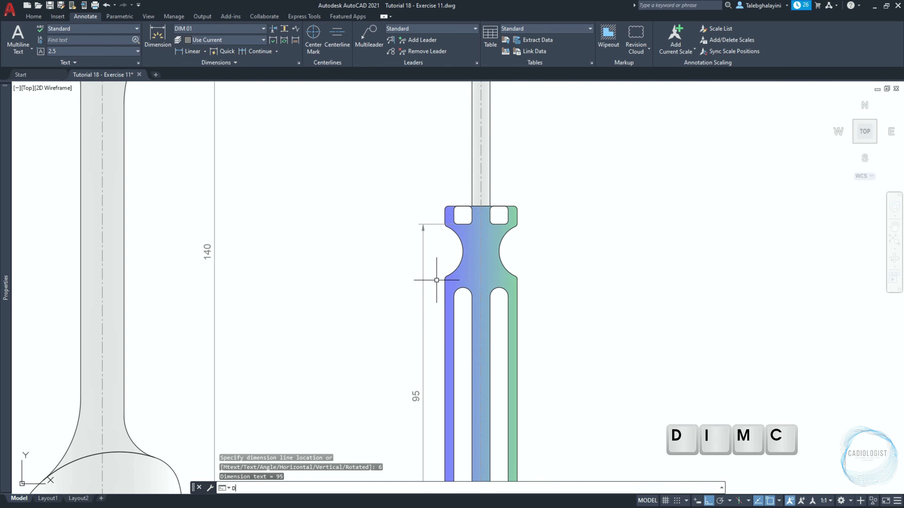
pyautogui.write('IMC')
pyautogui.press('Return')
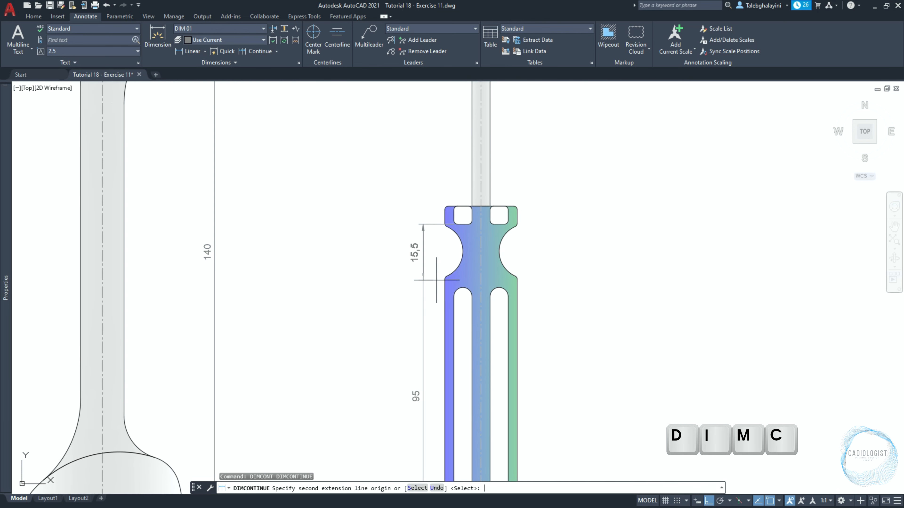
pyautogui.scroll(6, 448, 199)
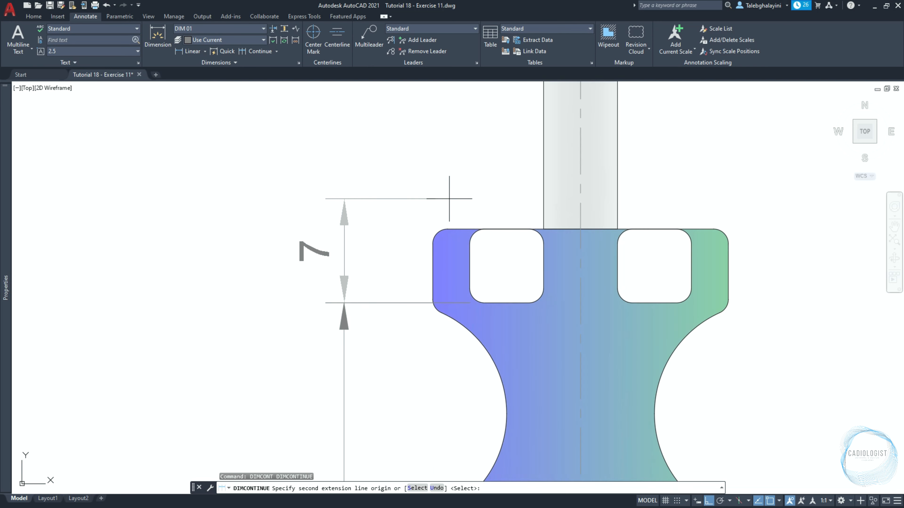
pyautogui.click(452, 230)
pyautogui.scroll(-4, 456, 237)
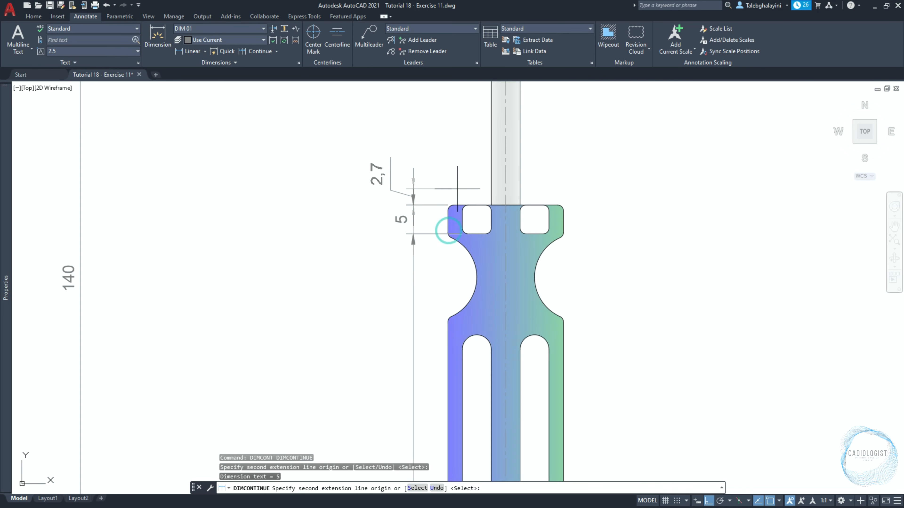
pyautogui.scroll(6, 450, 248)
pyautogui.click(505, 208)
pyautogui.click(497, 124)
pyautogui.moveTo(499, 123); pyautogui.dragTo(485, 200, button='middle')
pyautogui.click(496, 142)
pyautogui.press('Return')
pyautogui.press('Return')
# Add horizontal linear dimensions for the widths of the screwdriver tip's end and its widest part
pyautogui.write('dli')
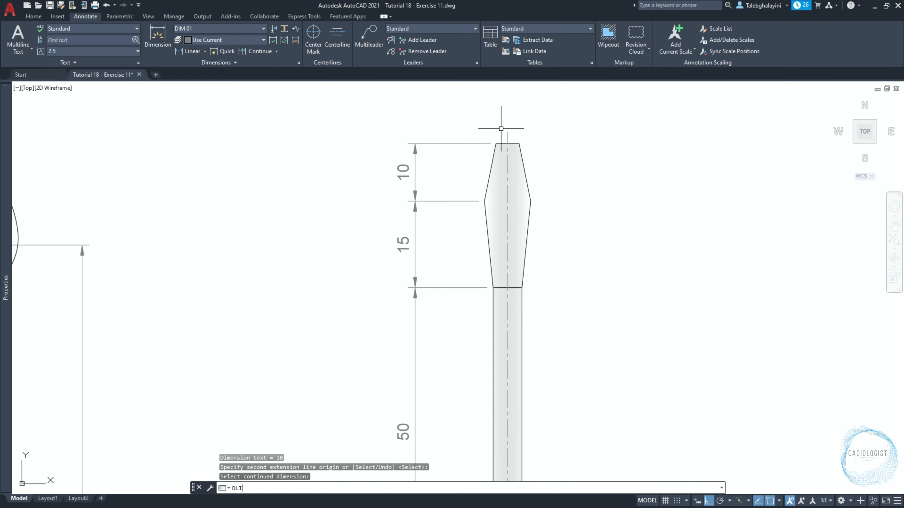
pyautogui.press('Return')
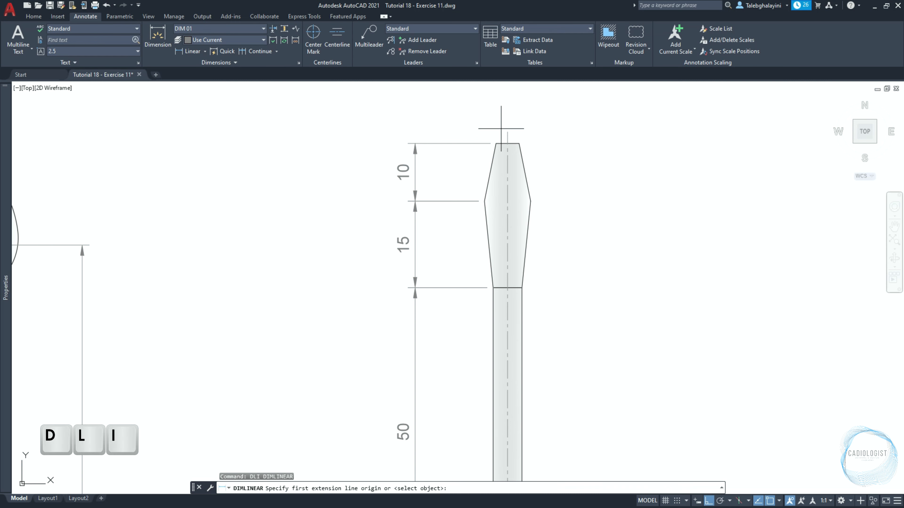
pyautogui.scroll(4, 526, 212)
pyautogui.click(420, 185)
pyautogui.click(538, 185)
pyautogui.click(538, 185)
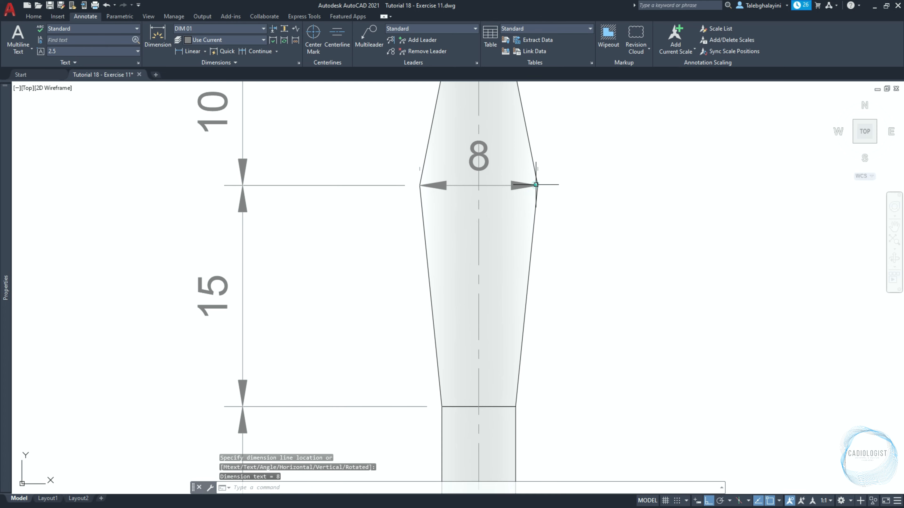
# Move the widest-part dimension's text outside the tip to the right and align its dimension line with the widest points
pyautogui.click(518, 188)
pyautogui.click(479, 155)
pyautogui.click(575, 180)
pyautogui.click(538, 156)
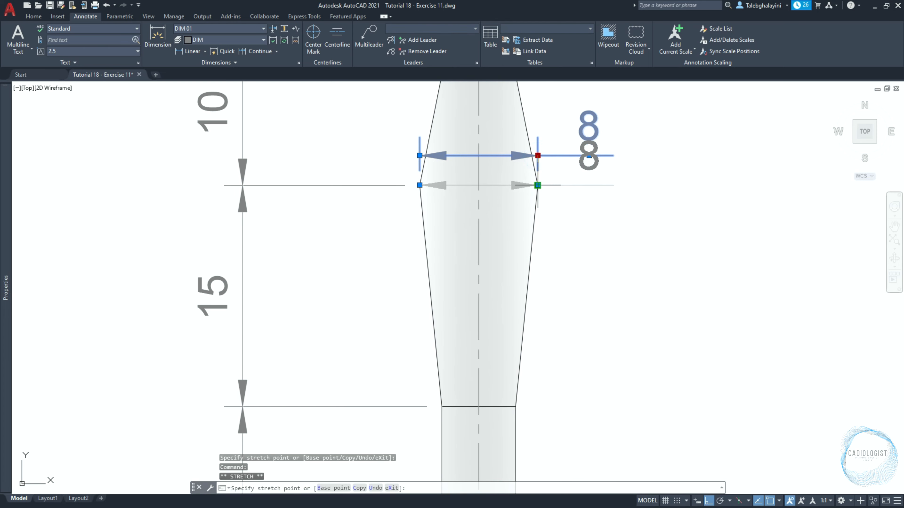
pyautogui.click(537, 185)
pyautogui.scroll(-3, 499, 178)
pyautogui.moveTo(517, 287); pyautogui.dragTo(520, 254, button='middle')
pyautogui.press('Escape')
# Add a horizontal linear dimension for the screwdriver shaft's width, placed at mid-shaft
pyautogui.write('dli')
pyautogui.press('Return')
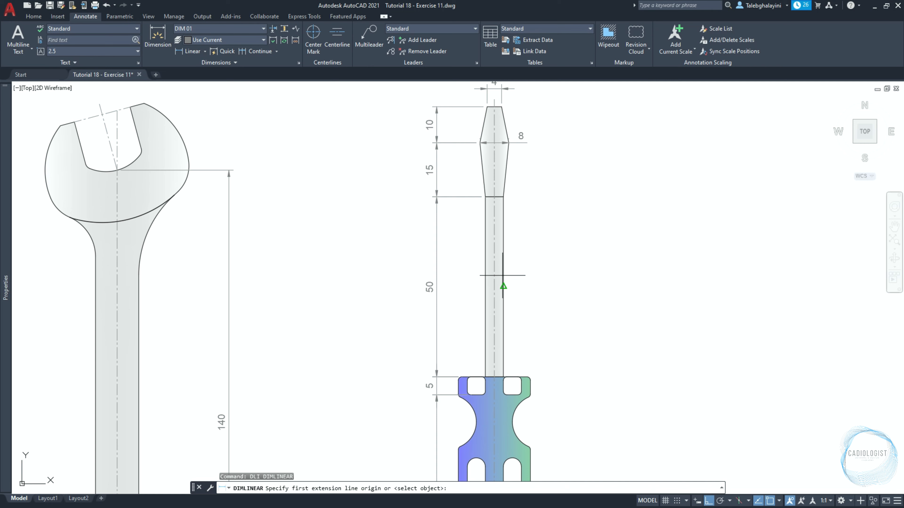
pyautogui.click(482, 284)
pyautogui.click(483, 283)
pyautogui.click(484, 286)
# Move the shaft-width dimension's text outside the shaft to its left
pyautogui.scroll(3, 485, 286)
pyautogui.click(525, 265)
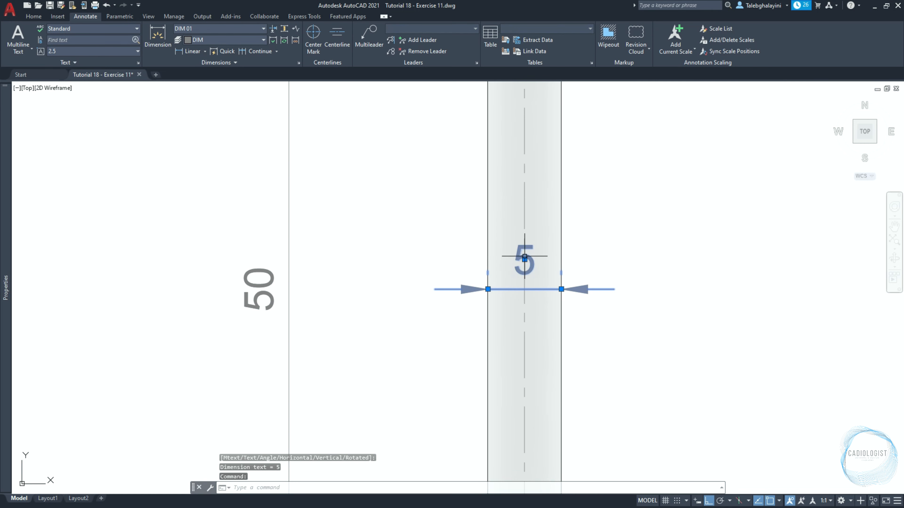
pyautogui.click(525, 260)
pyautogui.click(412, 259)
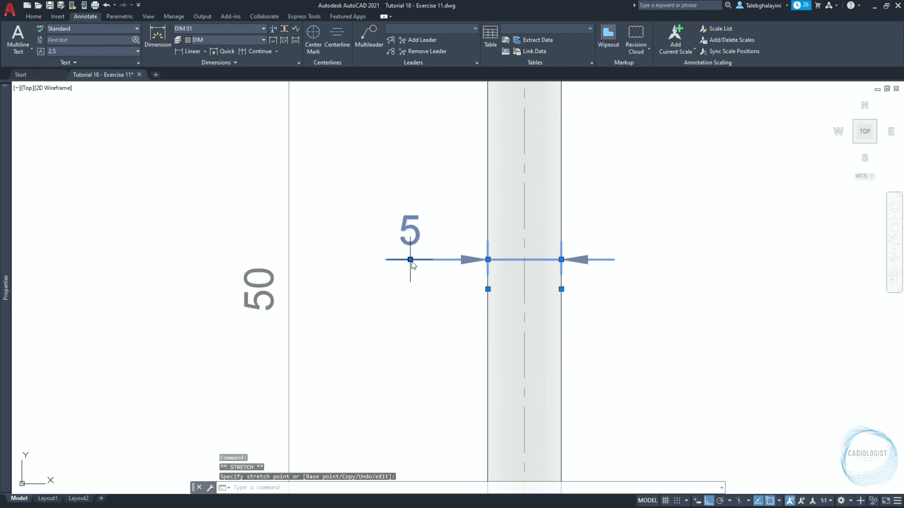